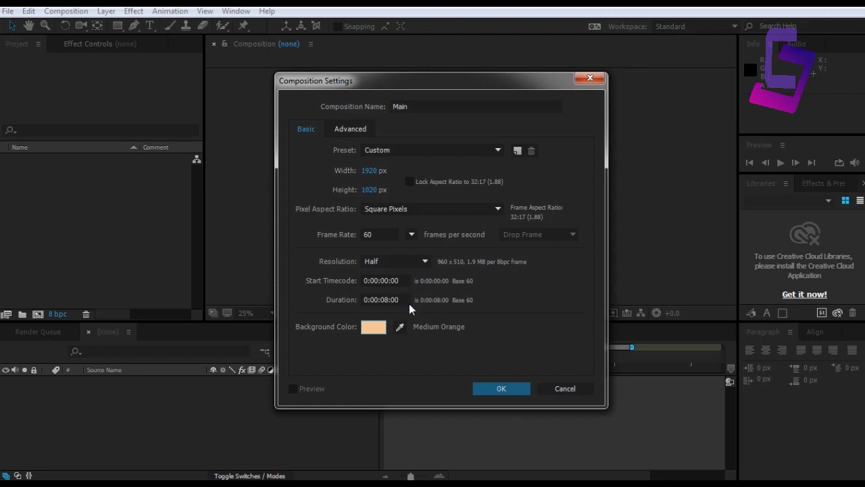
Create the 1920 x 1020 px, 60 fps, 8-second composition Main and add the imported logo screenshot to it as a layer.
{"action": "left_click", "coordinate": [478, 385]}
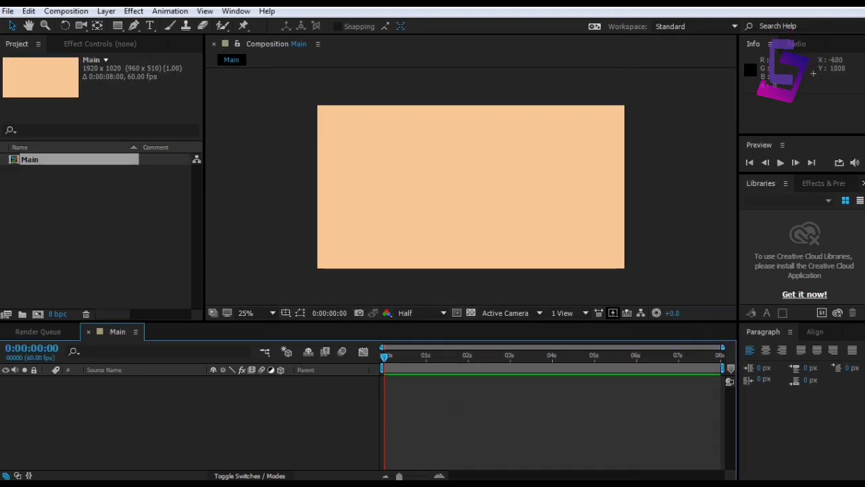
{"action": "left_click_drag", "start_coordinate": [2, 134], "coordinate": [82, 228]}
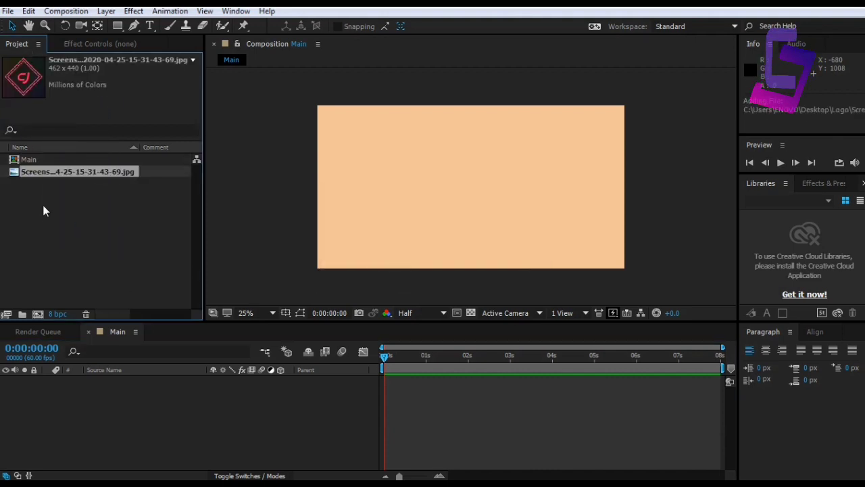
{"action": "left_click_drag", "start_coordinate": [40, 171], "coordinate": [81, 400]}
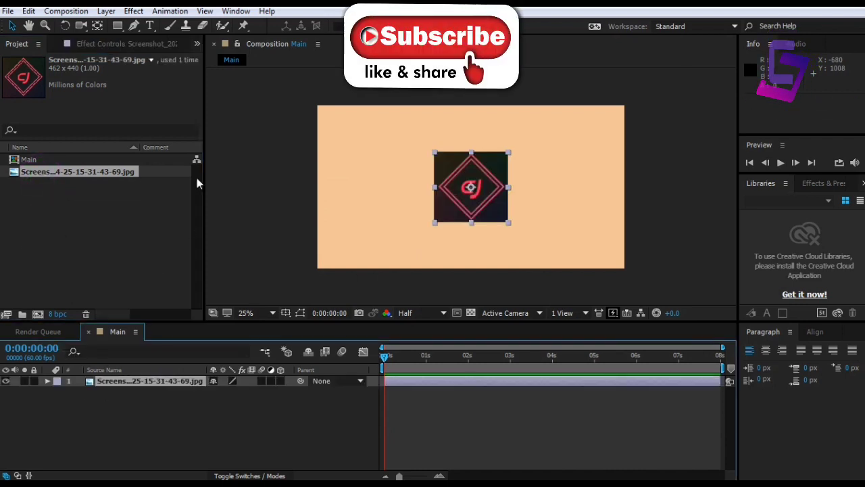
Apply the 4-Color Gradient effect to the logo screenshot layer.
{"action": "left_click", "coordinate": [135, 12]}
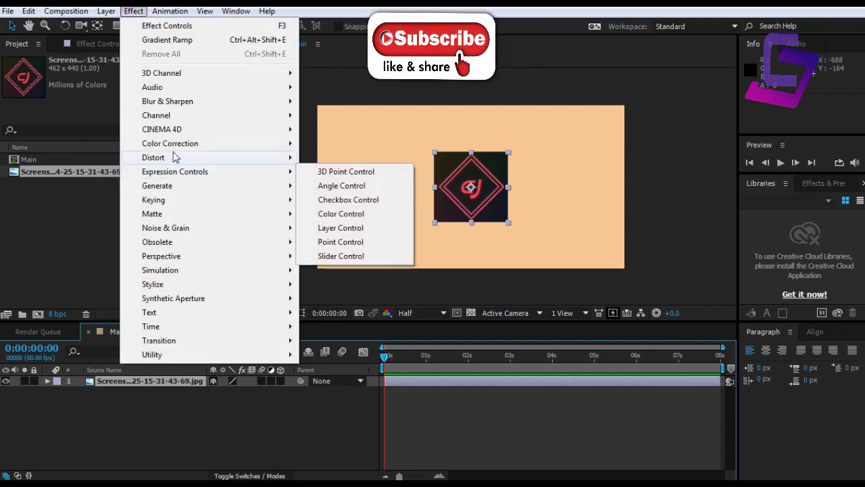
{"action": "mouse_move", "coordinate": [189, 192]}
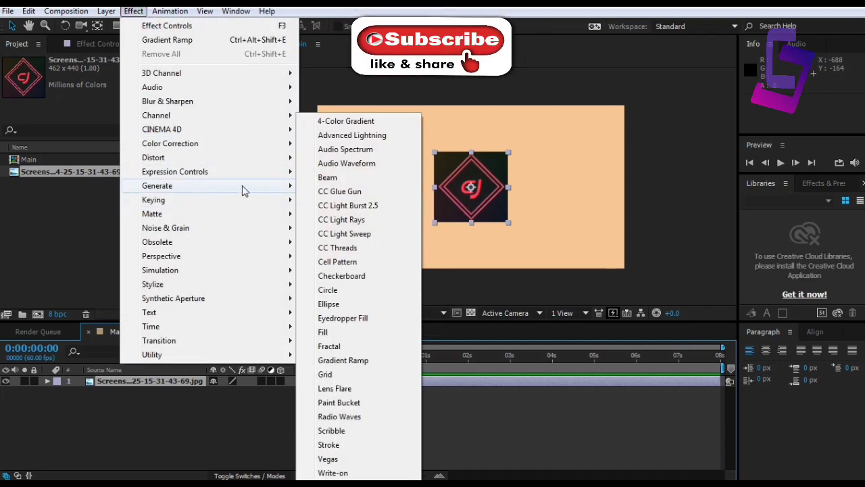
{"action": "left_click", "coordinate": [331, 122]}
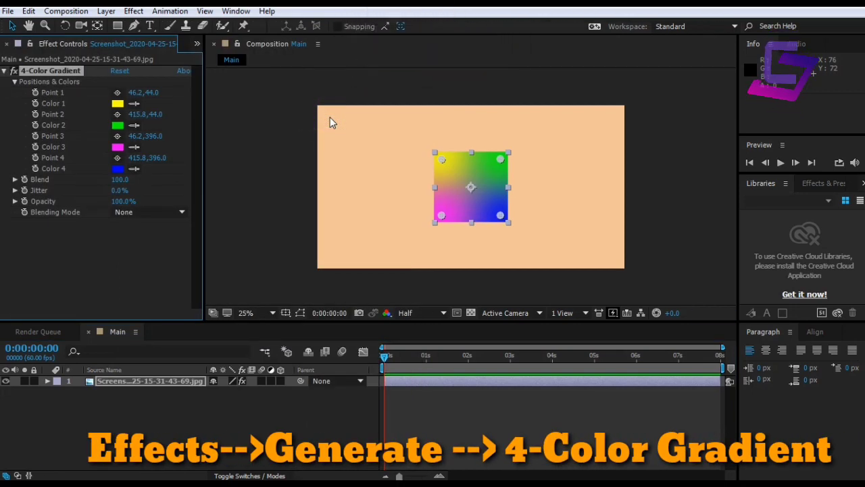
Pre-compose the logo layer as Step 1, moving all attributes into the new composition.
{"action": "right_click", "coordinate": [146, 381]}
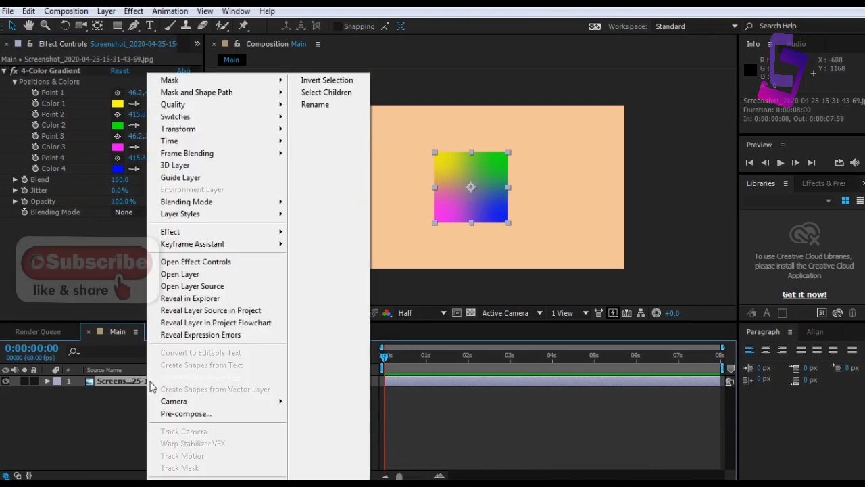
{"action": "left_click", "coordinate": [186, 412]}
{"action": "left_click", "coordinate": [152, 230]}
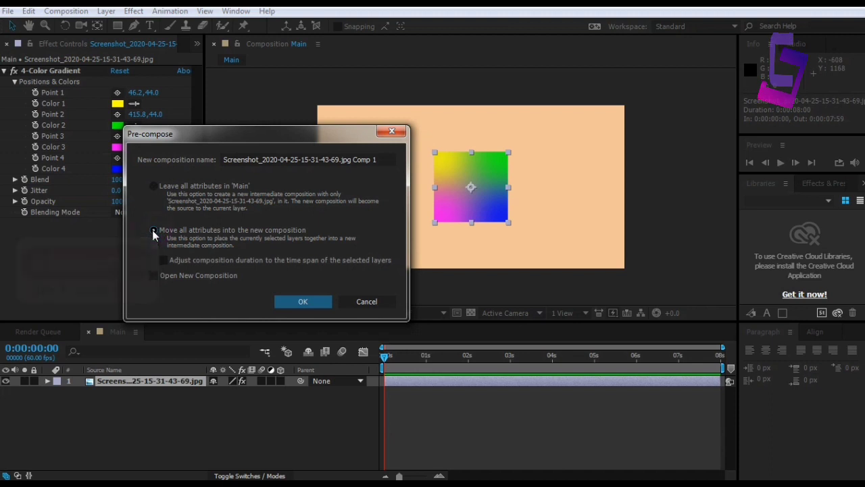
{"action": "left_click", "coordinate": [253, 160]}
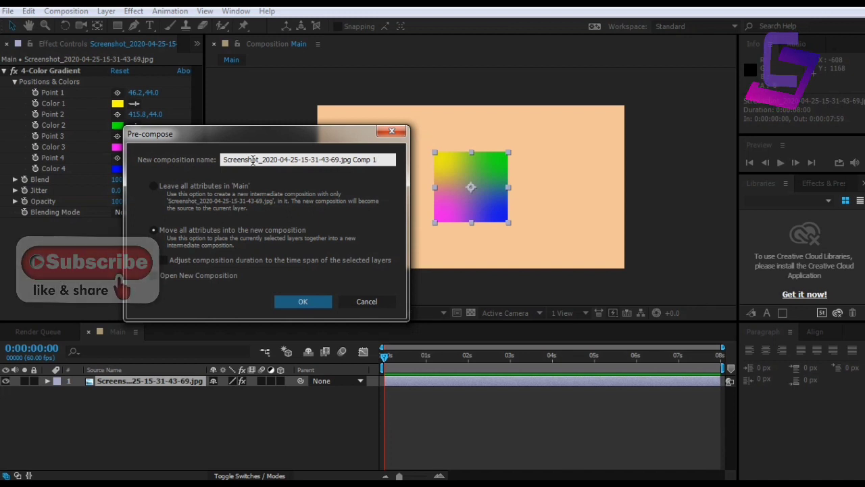
{"action": "key", "text": "ctrl+a"}
{"action": "type", "text": "Step"}
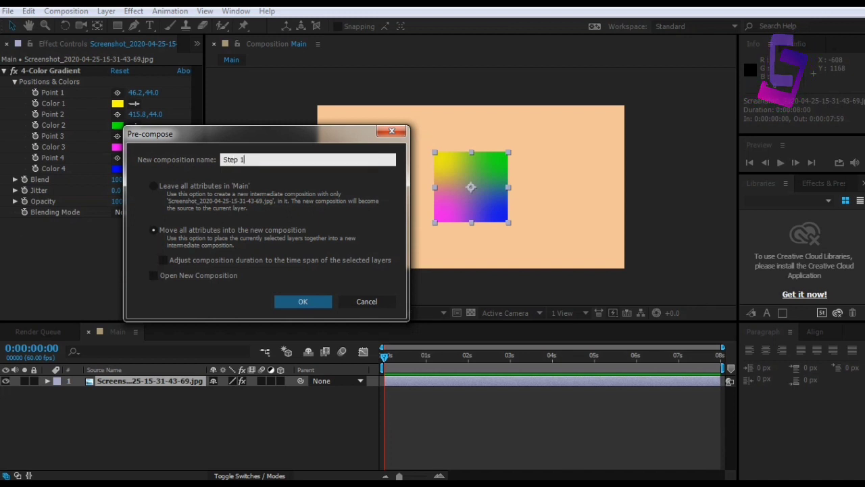
{"action": "key", "text": "Return"}
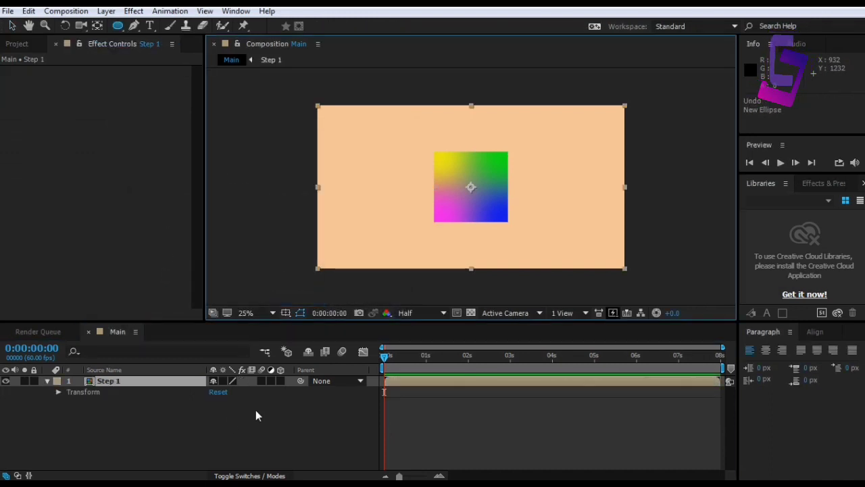
Draw an ellipse about 536 by 496 px over the gradient square as a new shape layer and set its stroke width to 0 px.
{"action": "left_click", "coordinate": [229, 420]}
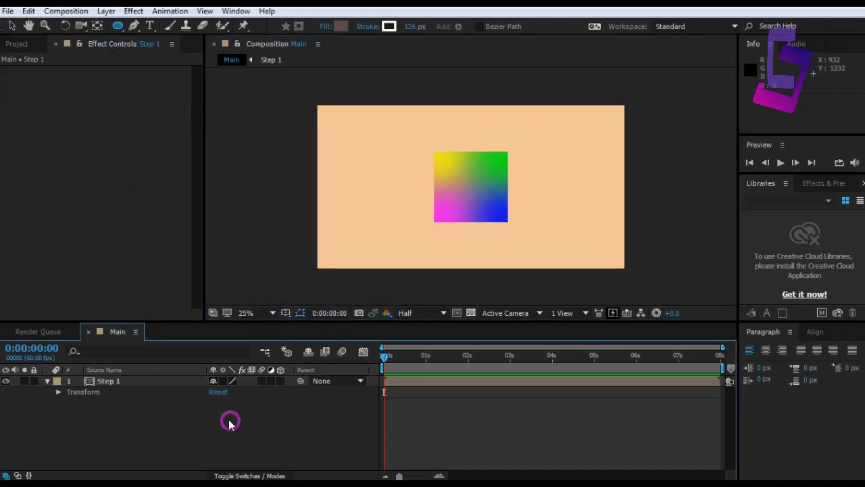
{"action": "left_click", "coordinate": [118, 26]}
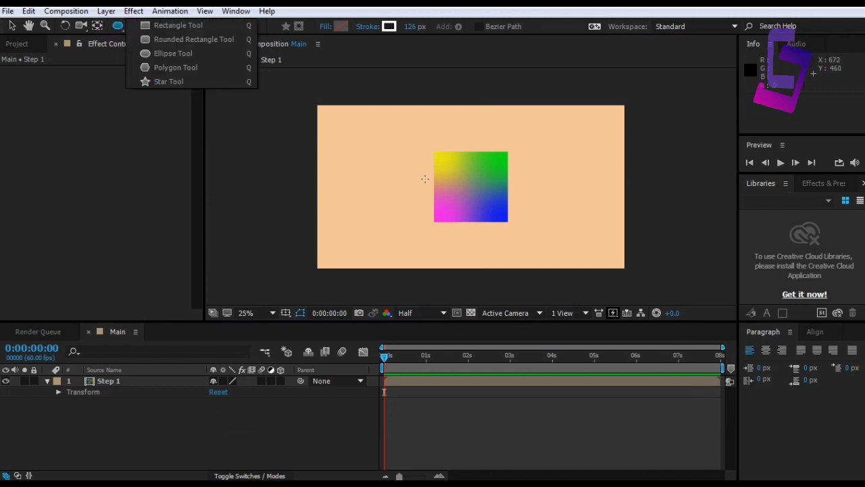
{"action": "left_click_drag", "start_coordinate": [433, 149], "coordinate": [520, 229]}
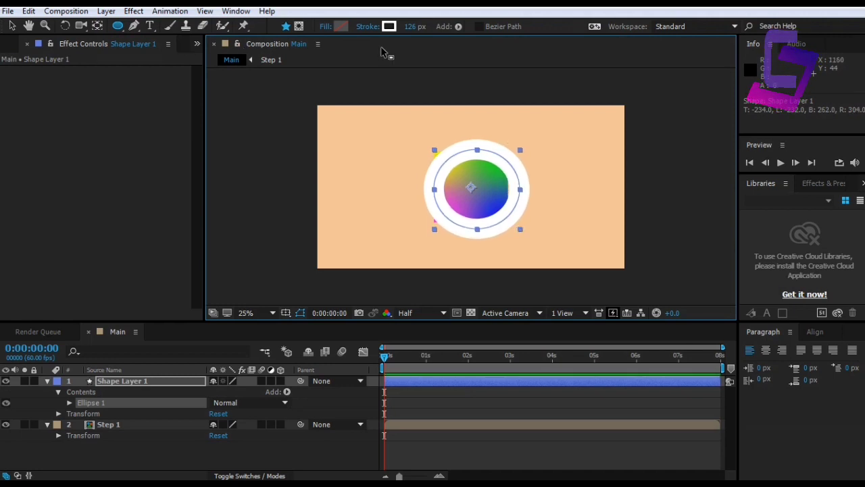
{"action": "left_click", "coordinate": [413, 28]}
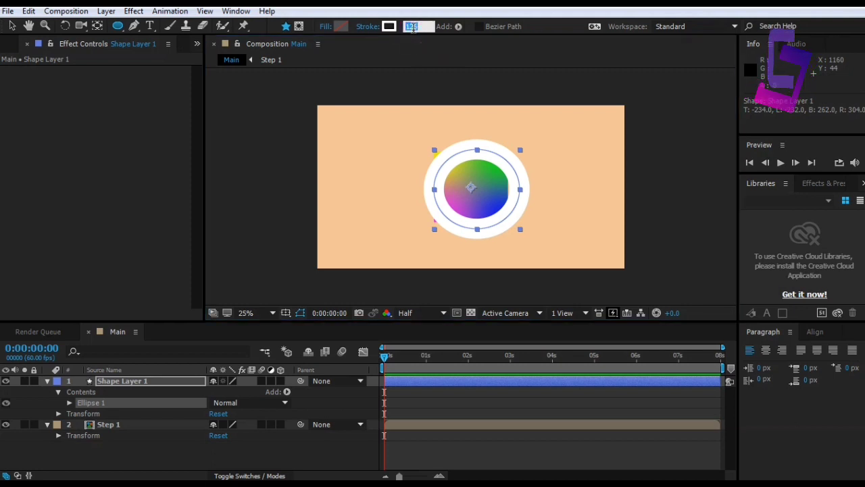
{"action": "type", "text": "0"}
{"action": "key", "text": "Return"}
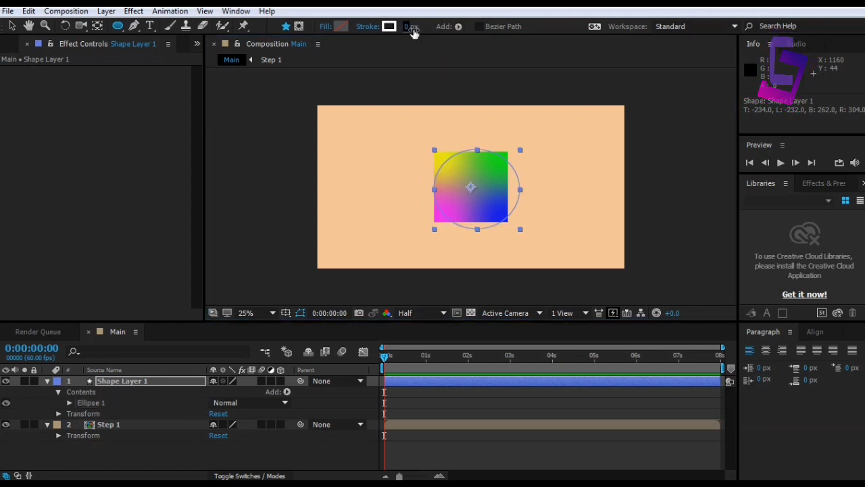
Give the ellipse a solid red fill with colour F24D4D.
{"action": "left_click", "coordinate": [324, 27]}
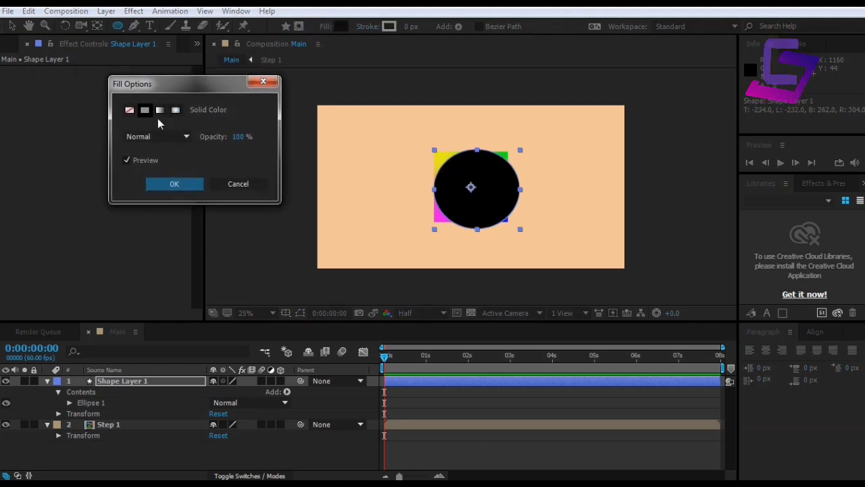
{"action": "left_click", "coordinate": [170, 184]}
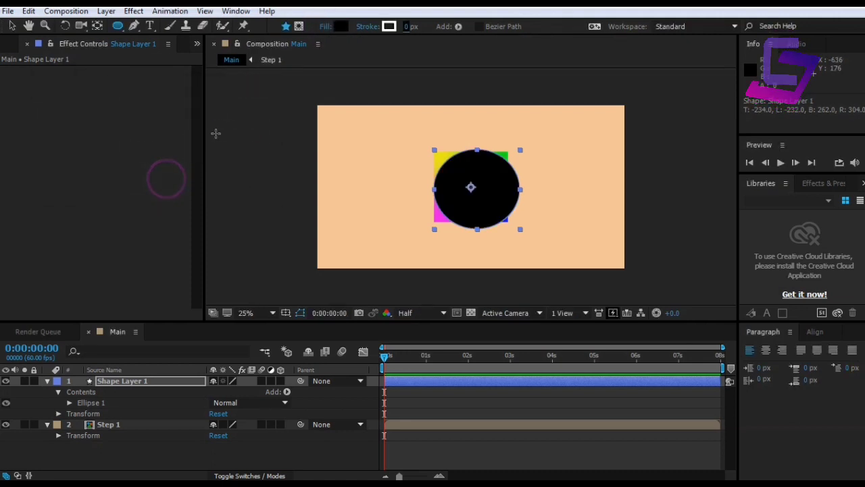
{"action": "left_click", "coordinate": [340, 25]}
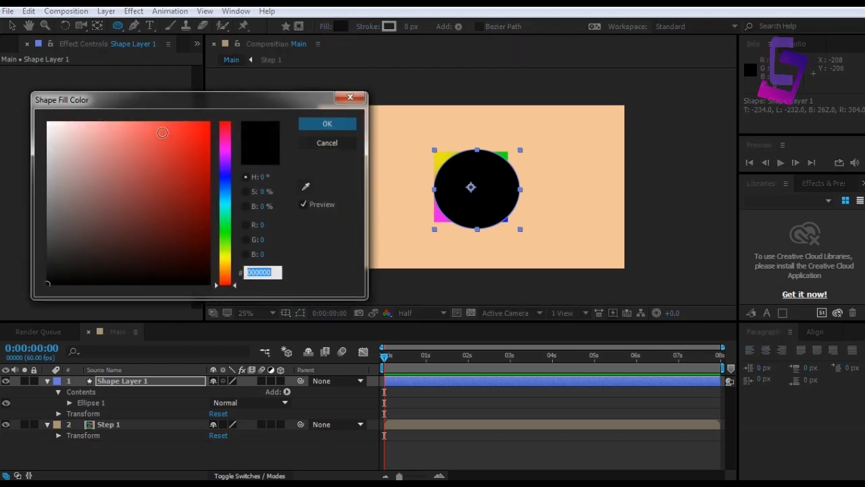
{"action": "left_click", "coordinate": [158, 129]}
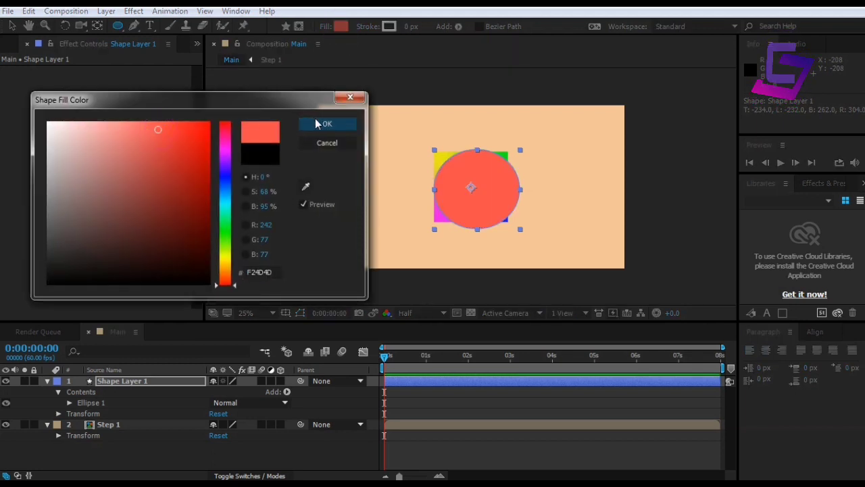
{"action": "left_click", "coordinate": [325, 123]}
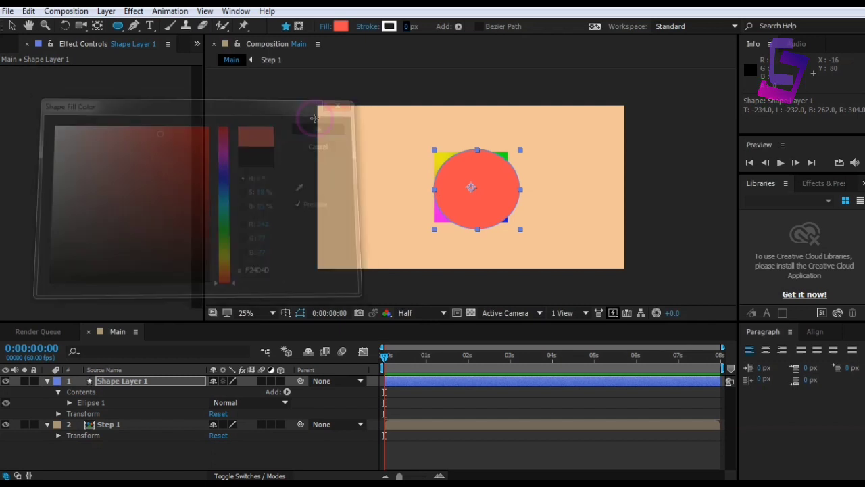
Center the ellipse layer horizontally and vertically in the composition.
{"action": "left_click", "coordinate": [815, 331]}
{"action": "left_click", "coordinate": [773, 364]}
{"action": "left_click", "coordinate": [838, 364]}
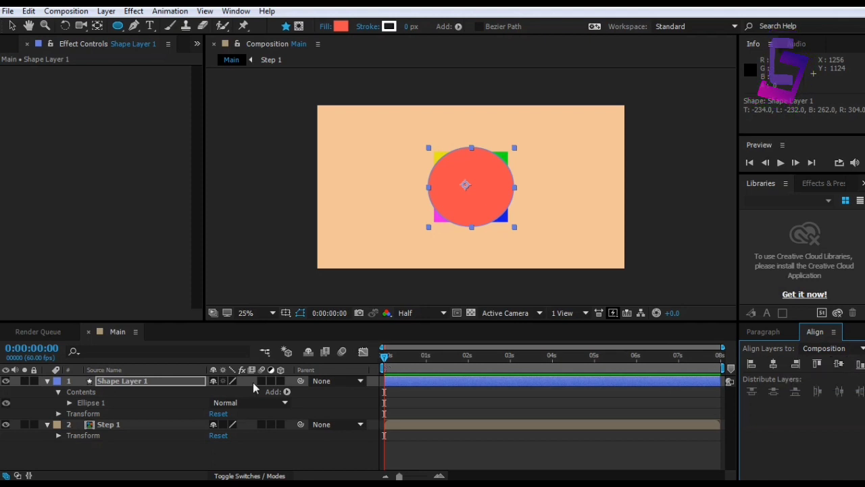
Set a Scale keyframe of 0% for the ellipse shape layer at the start of the timeline.
{"action": "left_click", "coordinate": [47, 382]}
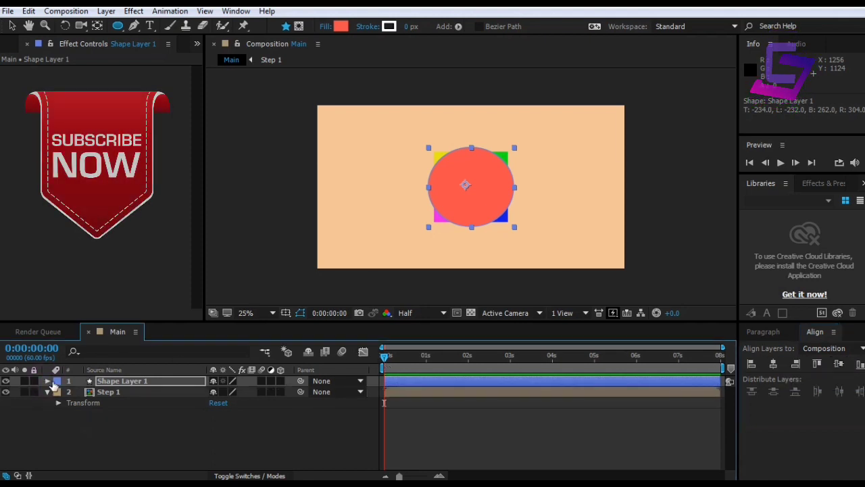
{"action": "key", "text": "s"}
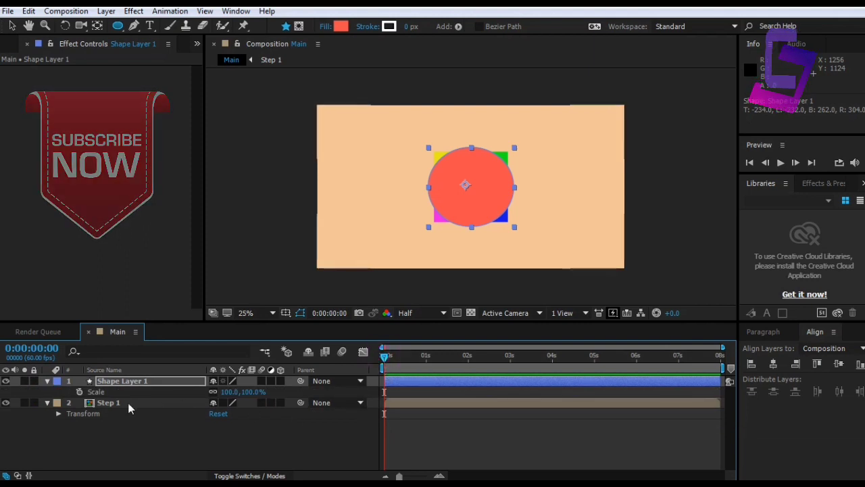
{"action": "left_click", "coordinate": [80, 392]}
{"action": "left_click", "coordinate": [250, 392]}
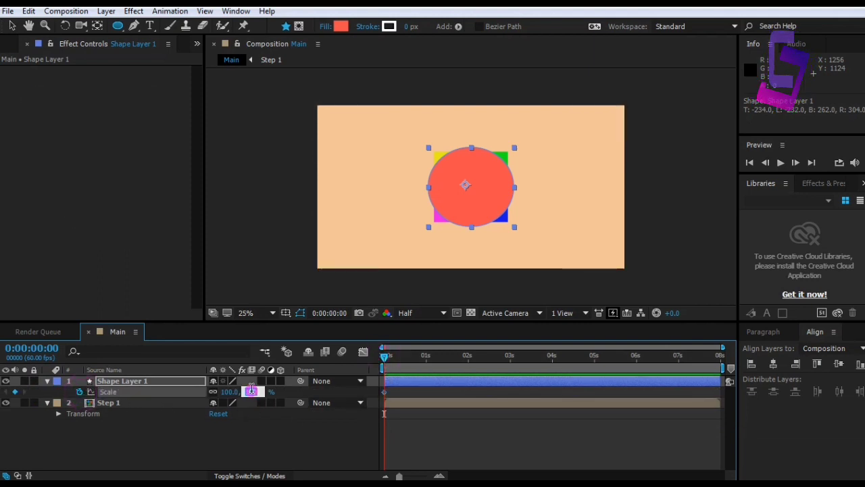
{"action": "key", "text": "Return"}
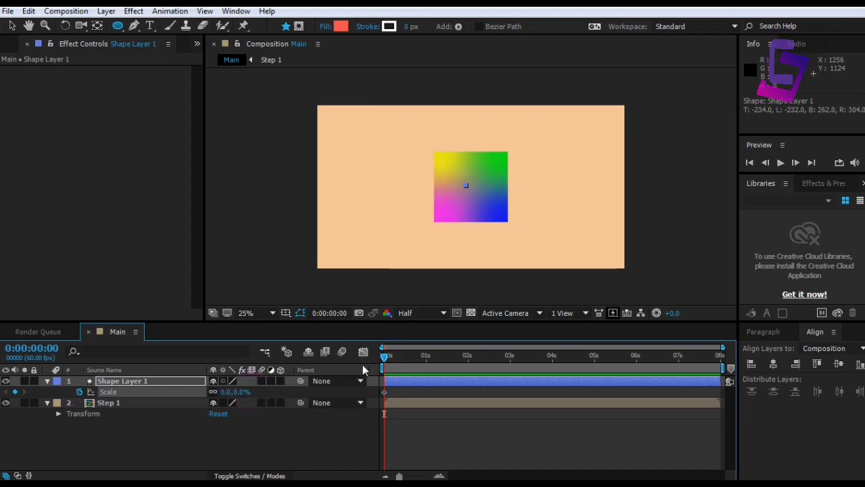
Add a Scale keyframe of 216% for the ellipse shape layer at 0:00:07:59.
{"action": "left_click", "coordinate": [660, 356]}
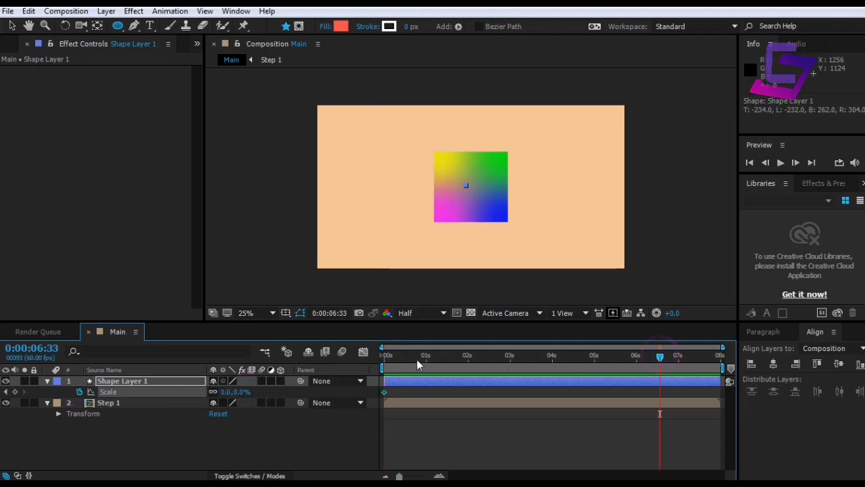
{"action": "left_click", "coordinate": [715, 359]}
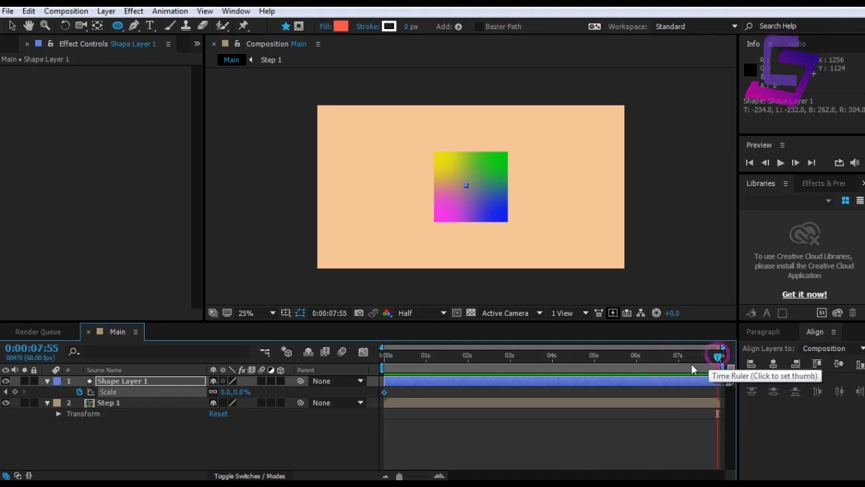
{"action": "left_click_drag", "start_coordinate": [238, 397], "coordinate": [377, 399]}
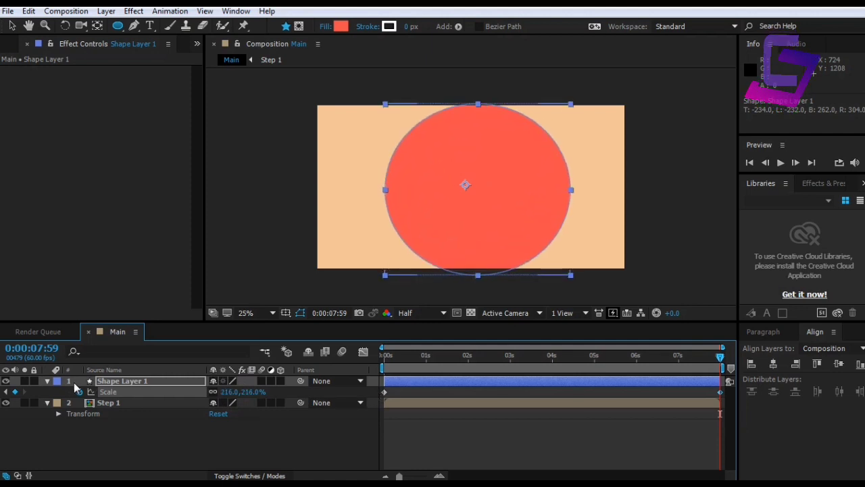
{"action": "left_click", "coordinate": [47, 381]}
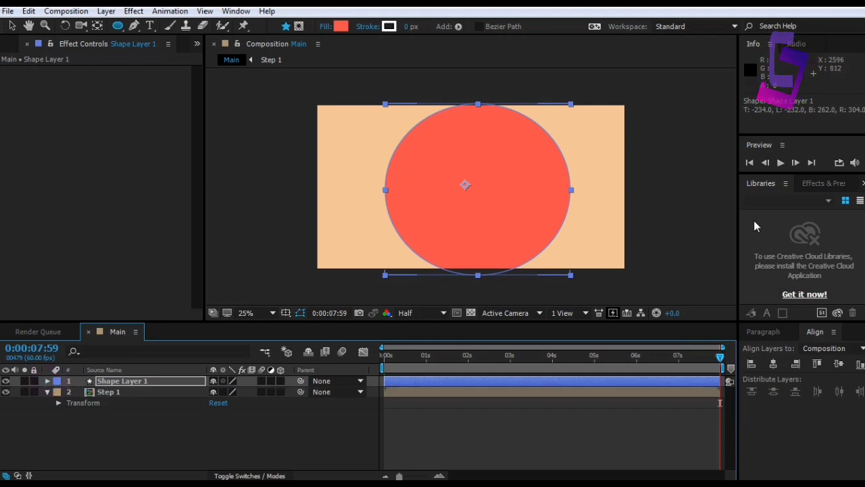
Find the Turbulent Displace effect by searching for "turb" and apply it to the ellipse shape layer.
{"action": "left_click", "coordinate": [803, 183]}
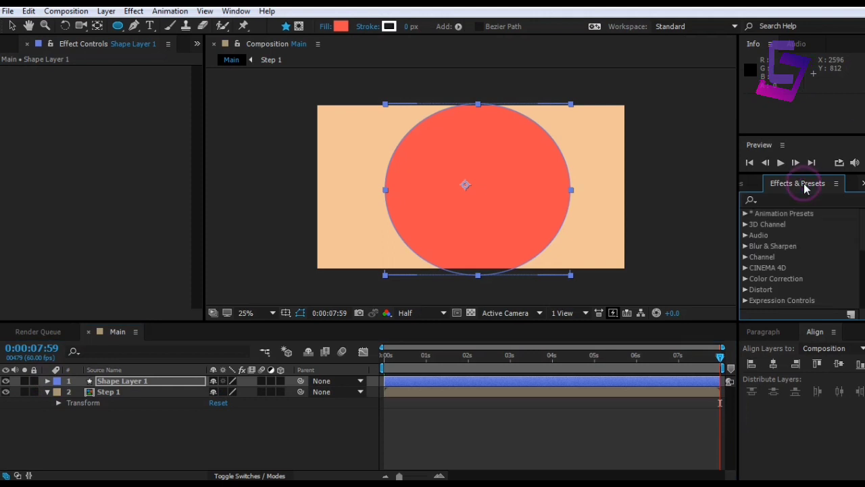
{"action": "left_click", "coordinate": [794, 197]}
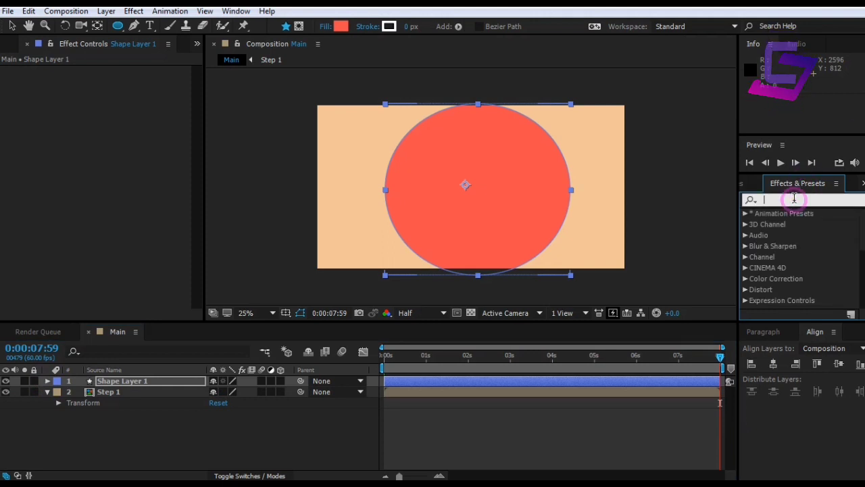
{"action": "type", "text": "tur"}
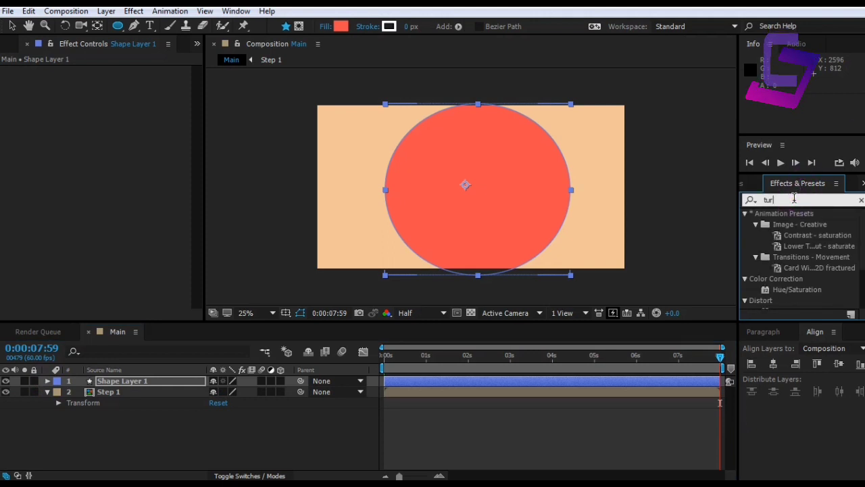
{"action": "type", "text": "b"}
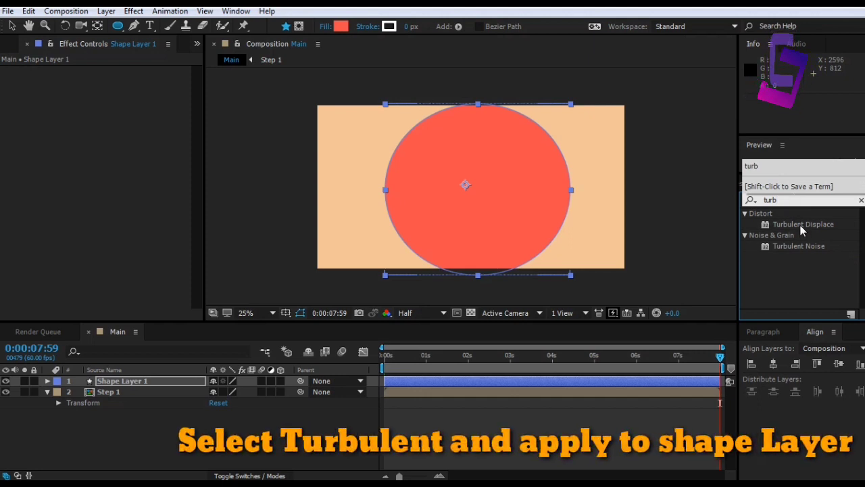
{"action": "left_click", "coordinate": [800, 225]}
{"action": "left_click_drag", "start_coordinate": [800, 225], "coordinate": [121, 381]}
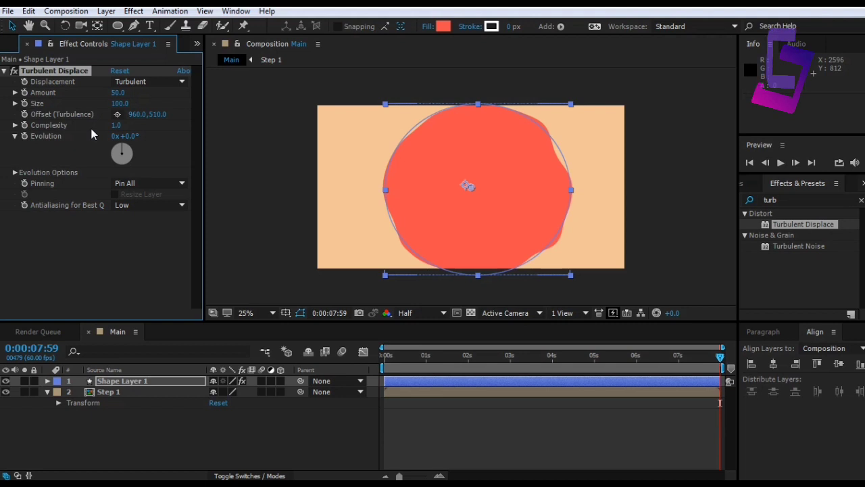
Set the Turbulent Displace effect on the ellipse to Amount 67, Size 37 and Complexity 5.5.
{"action": "left_click", "coordinate": [117, 93]}
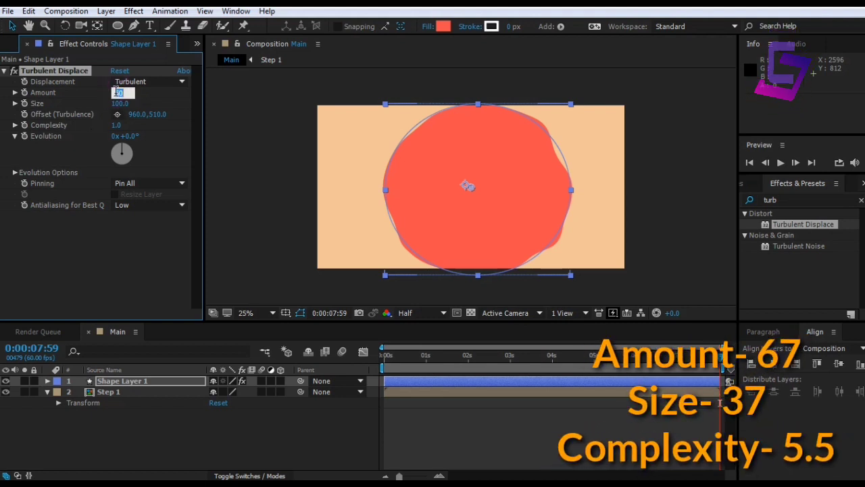
{"action": "key", "text": "Return"}
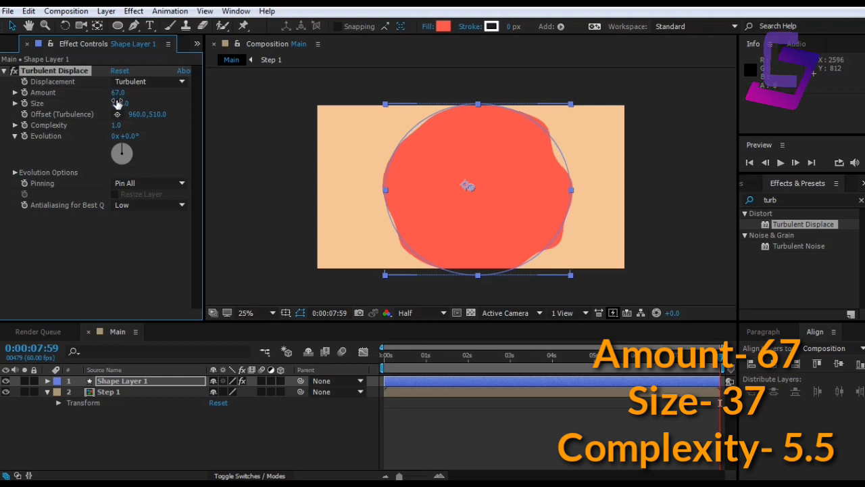
{"action": "left_click", "coordinate": [118, 103]}
{"action": "type", "text": "37"}
{"action": "key", "text": "Return"}
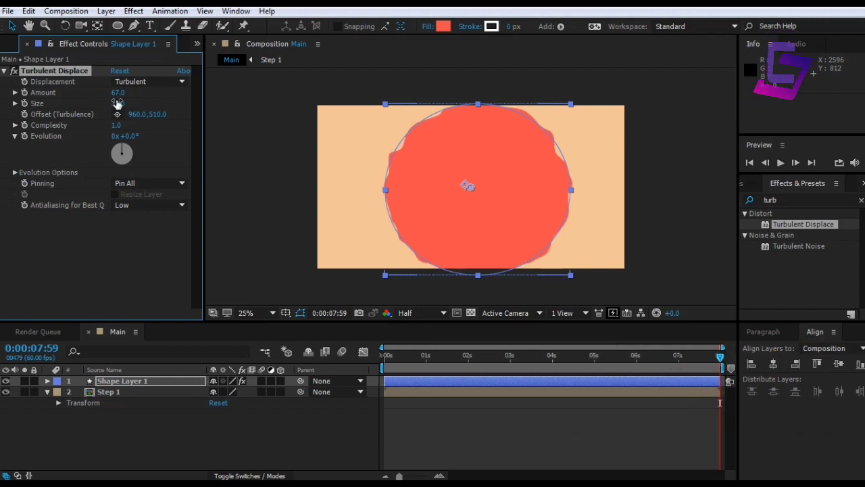
{"action": "left_click", "coordinate": [116, 125]}
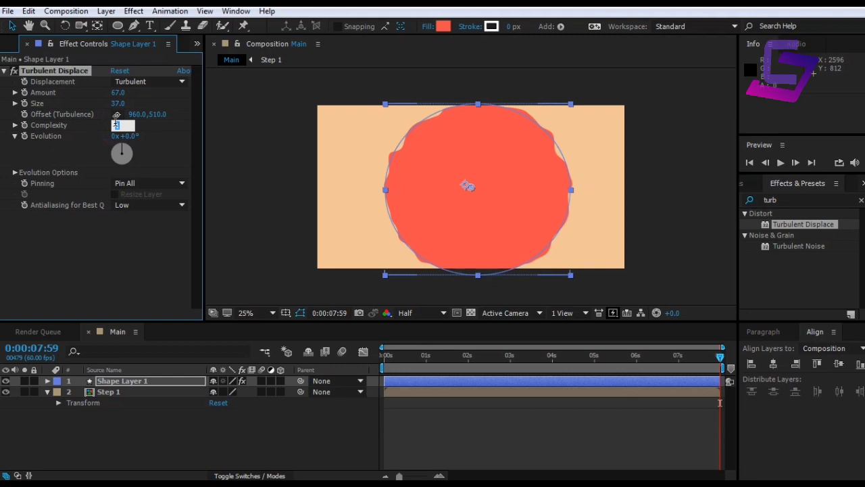
{"action": "key", "text": "Return"}
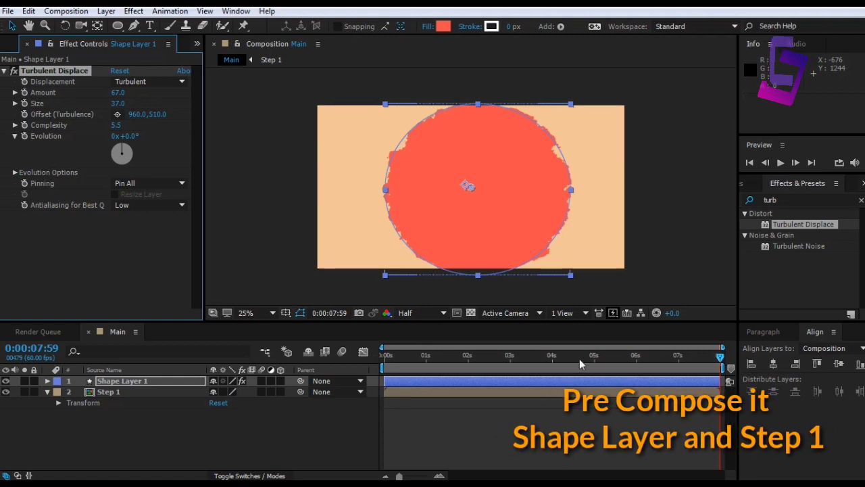
Set the Step 1 layer's track matte to Alpha Matte "Shape Layer 1" and play a preview of the reveal.
{"action": "left_click", "coordinate": [720, 355]}
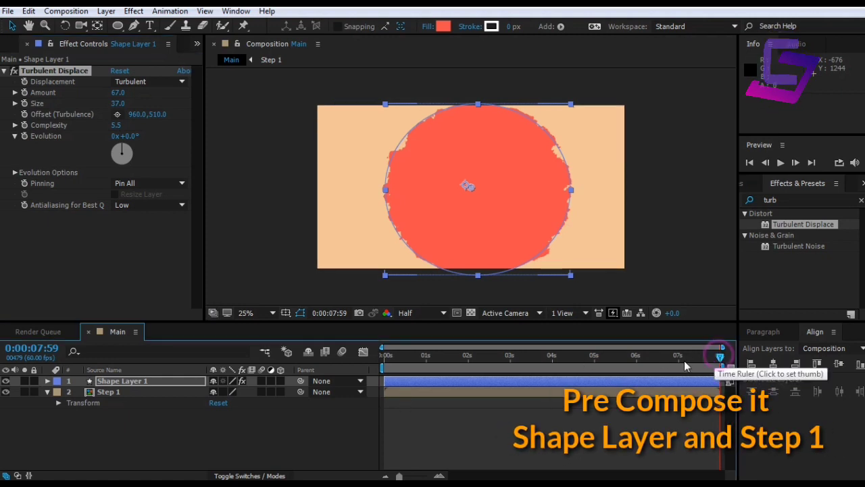
{"action": "left_click", "coordinate": [551, 363]}
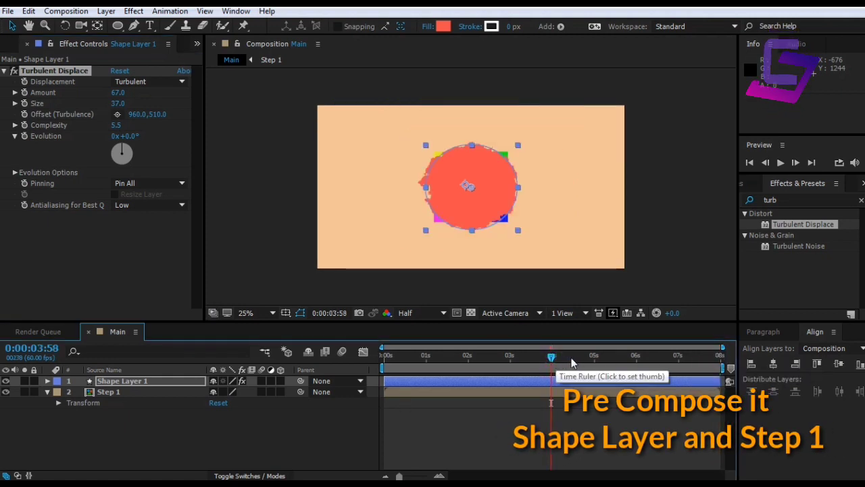
{"action": "left_click", "coordinate": [573, 356]}
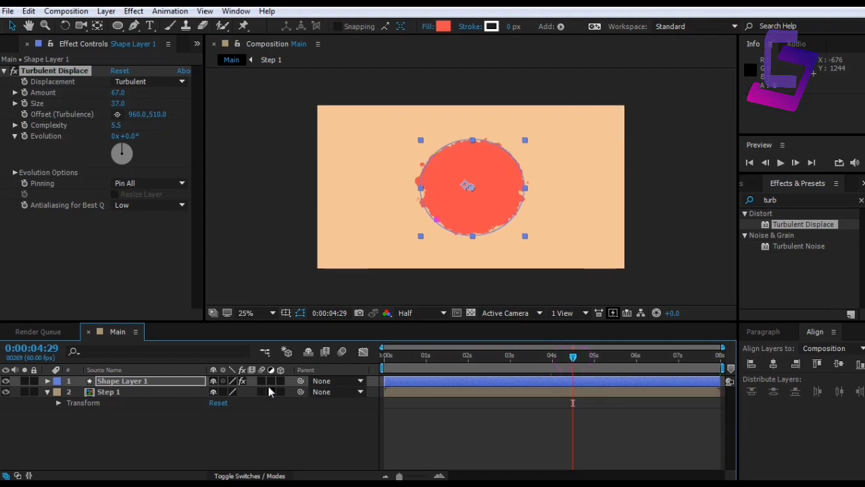
{"action": "left_click", "coordinate": [274, 475]}
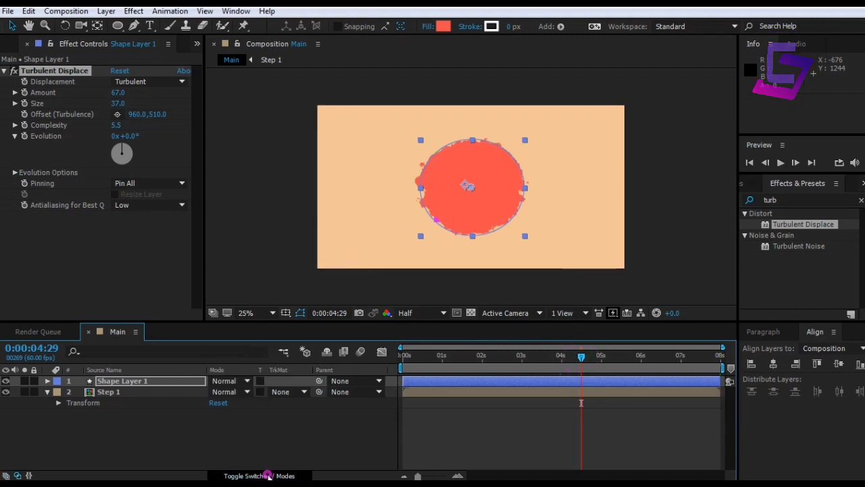
{"action": "left_click", "coordinate": [303, 392]}
{"action": "left_click", "coordinate": [315, 424]}
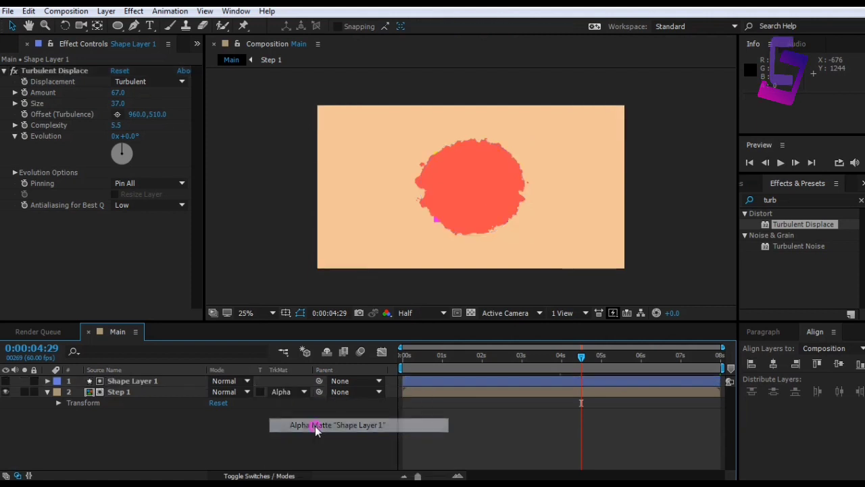
{"action": "key", "text": "space"}
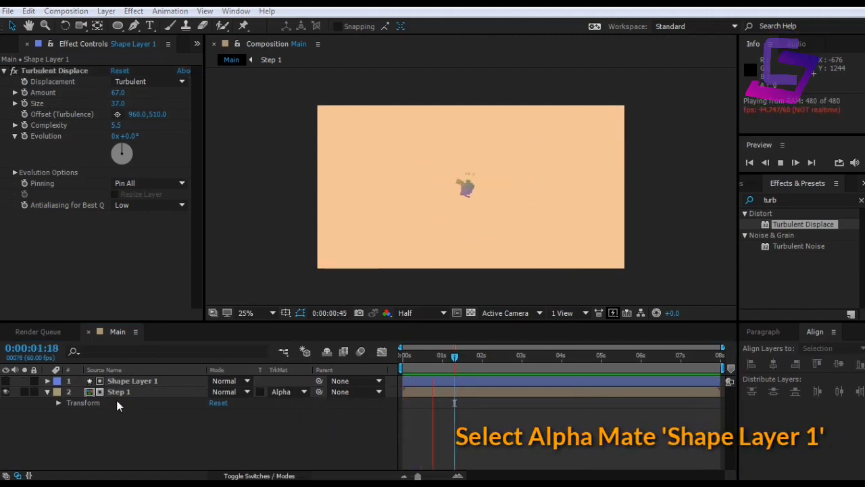
Pre-compose Shape Layer 1 and Step 1 together into a new composition named Step 2.
{"action": "left_click", "coordinate": [48, 391]}
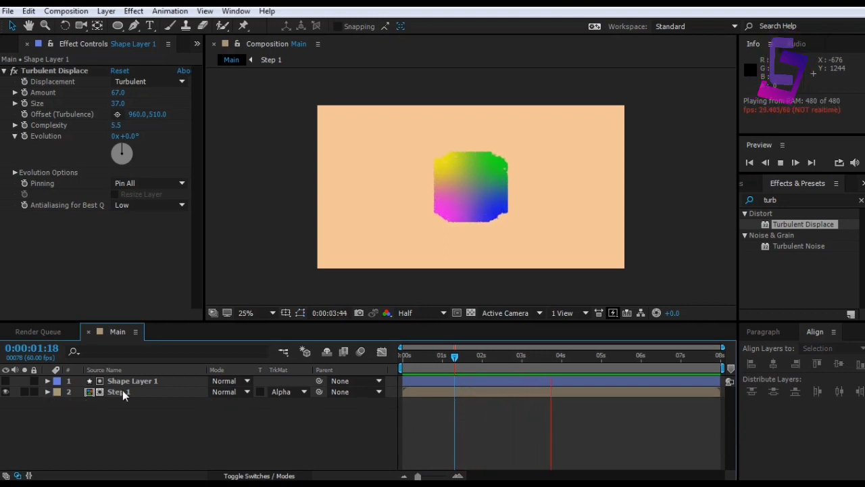
{"action": "key", "text": "ctrl+a"}
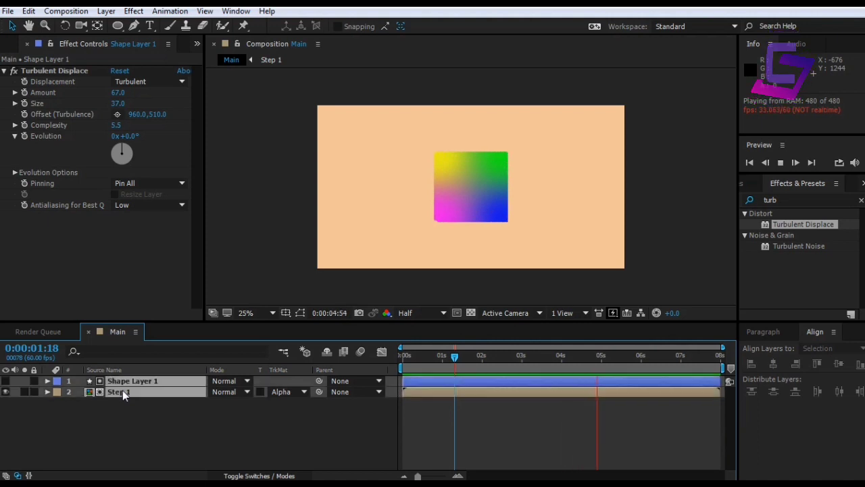
{"action": "right_click", "coordinate": [122, 390]}
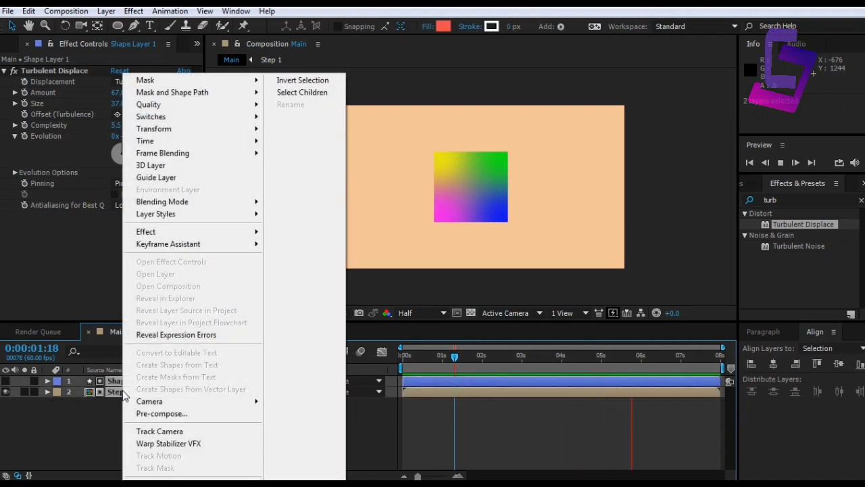
{"action": "left_click", "coordinate": [163, 414]}
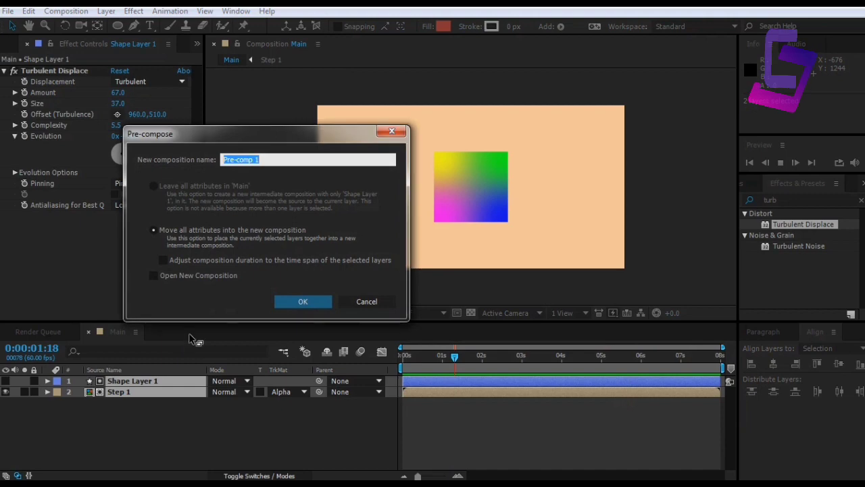
{"action": "type", "text": "Step 2"}
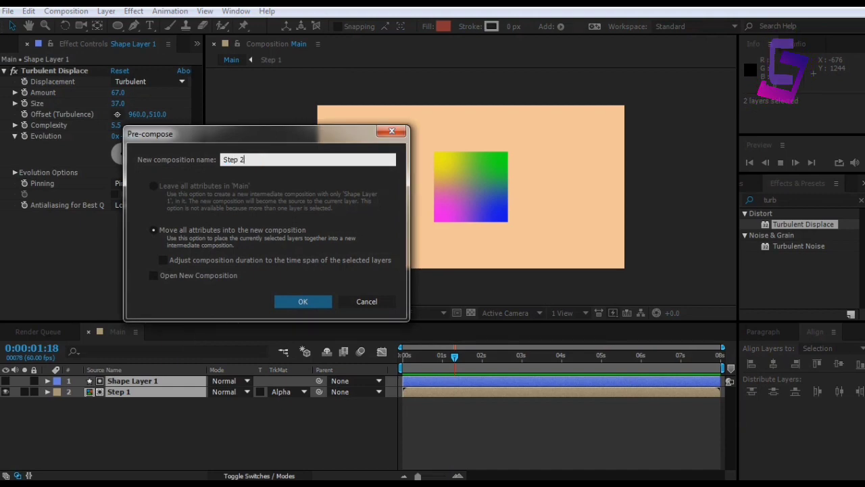
{"action": "key", "text": "Return"}
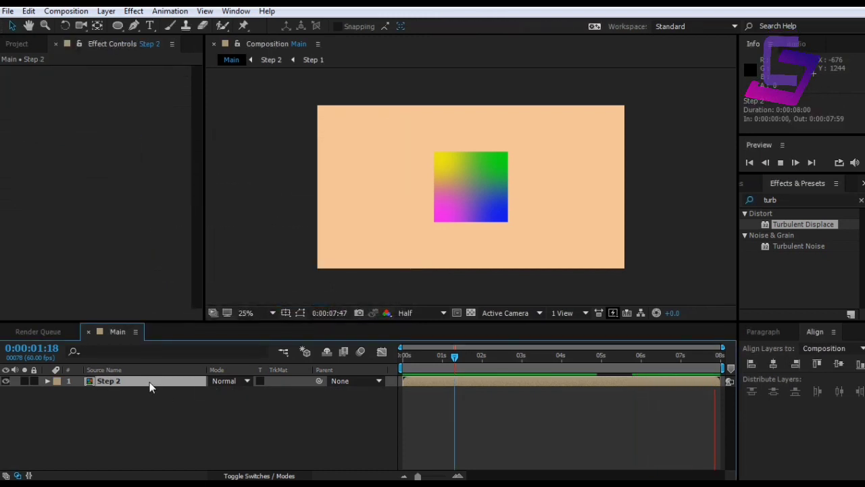
Duplicate the Step 2 layer and shift the upper copy to start at about 0:00:00:23.
{"action": "key", "text": "ctrl+d"}
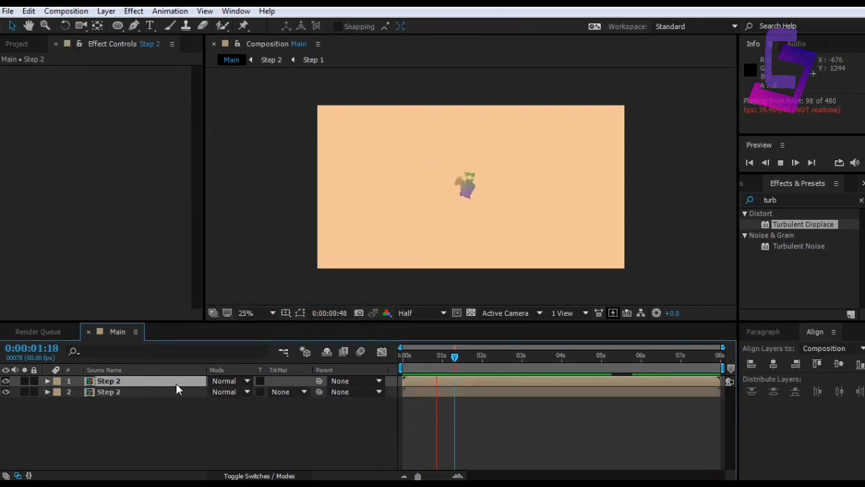
{"action": "left_click_drag", "start_coordinate": [406, 381], "coordinate": [420, 380]}
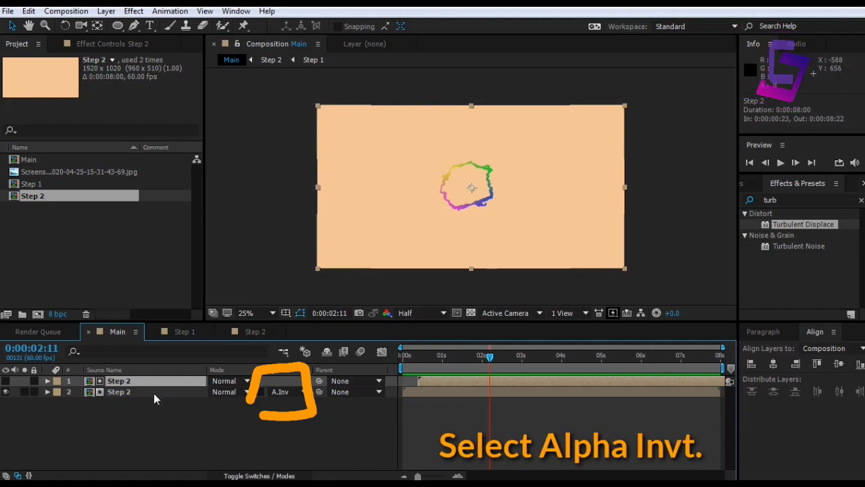
Pre-compose both Step 2 layers into a new composition named Step 3.
{"action": "left_click", "coordinate": [154, 394], "text": "shift"}
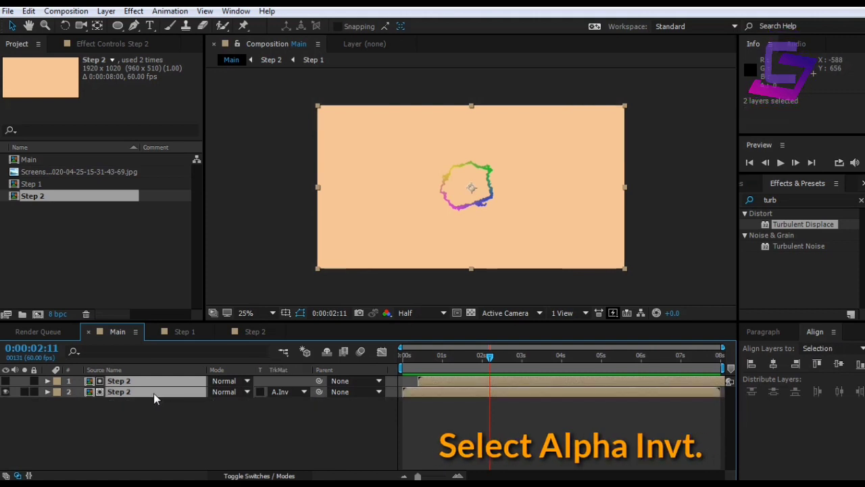
{"action": "right_click", "coordinate": [153, 393]}
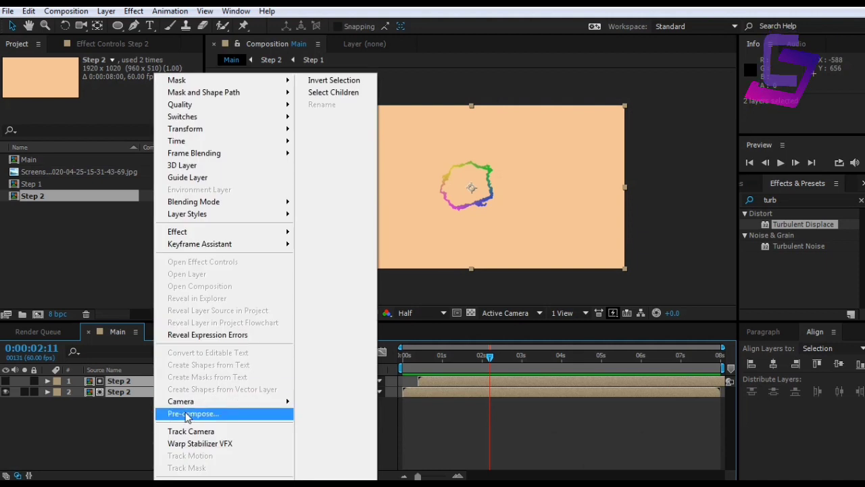
{"action": "left_click", "coordinate": [187, 414]}
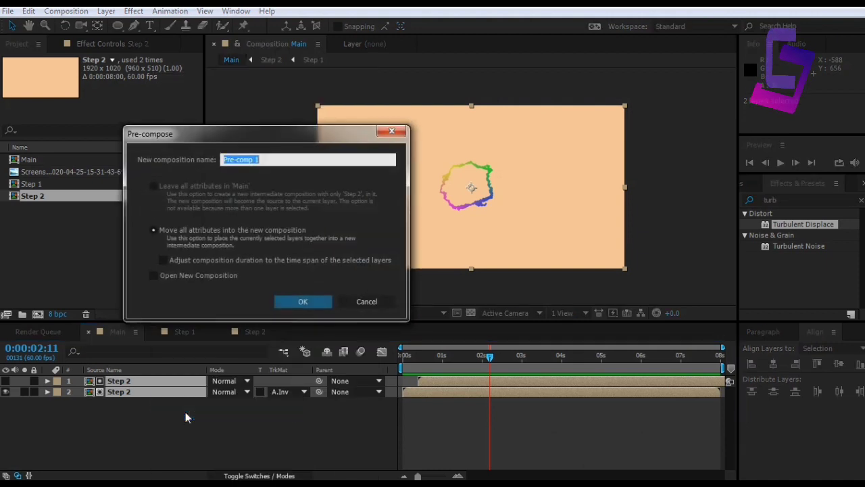
{"action": "type", "text": "Step 3"}
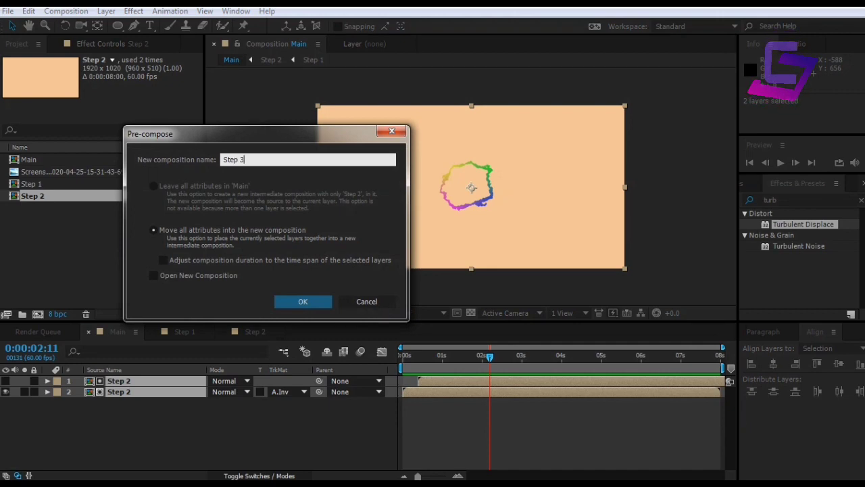
{"action": "key", "text": "Return"}
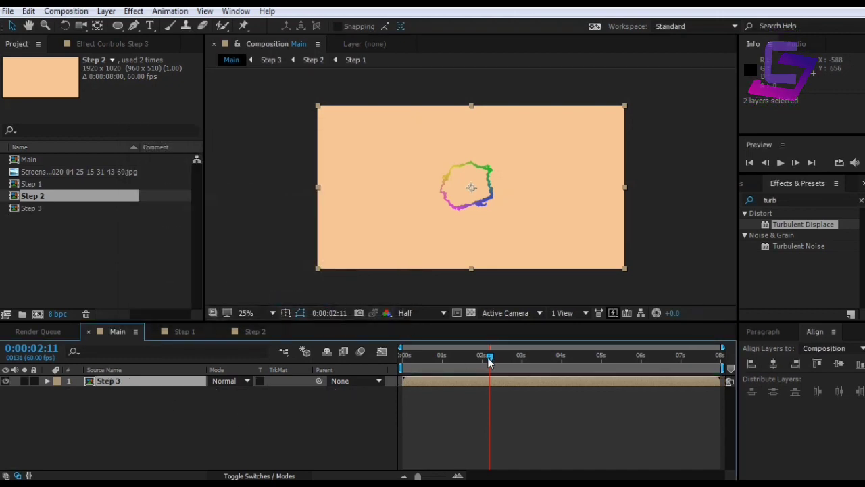
Duplicate the Step 3 layer and shift the upper copy so it starts slightly later than the lower one.
{"action": "left_click", "coordinate": [409, 368]}
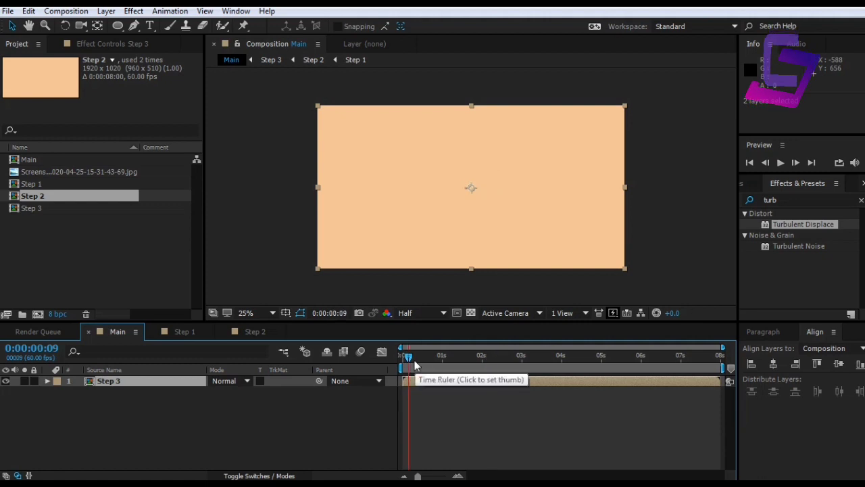
{"action": "left_click", "coordinate": [448, 357]}
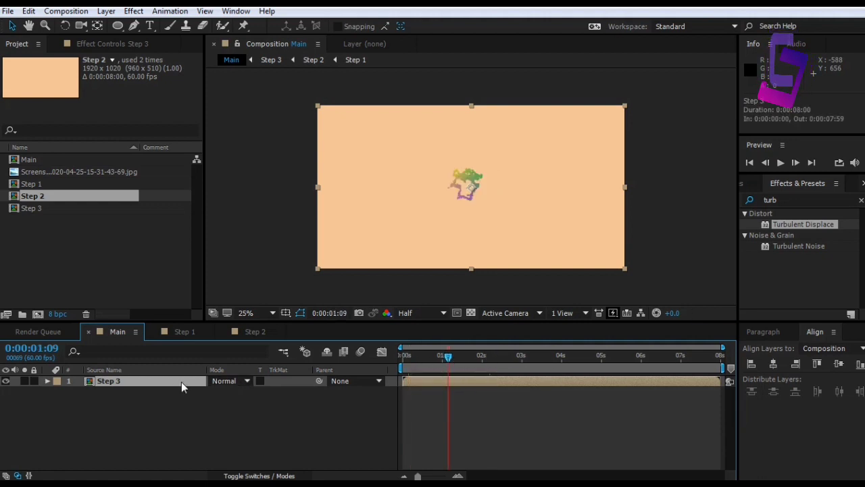
{"action": "key", "text": "ctrl+d"}
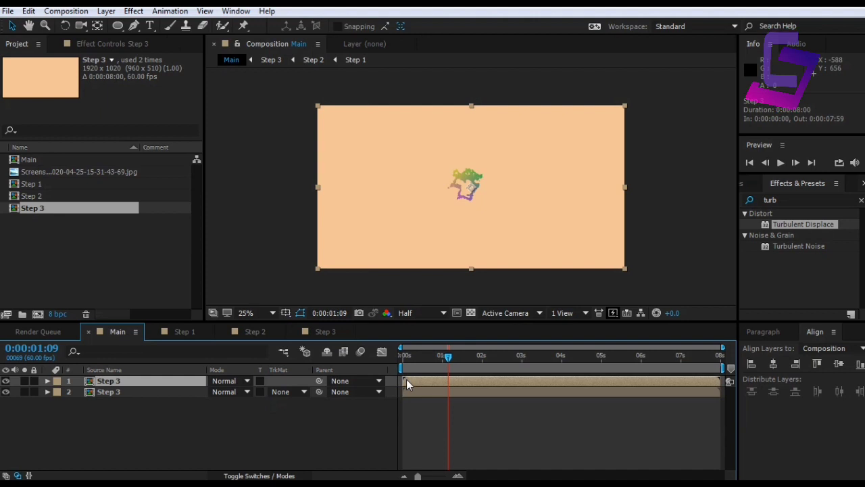
{"action": "left_click_drag", "start_coordinate": [407, 379], "coordinate": [420, 379]}
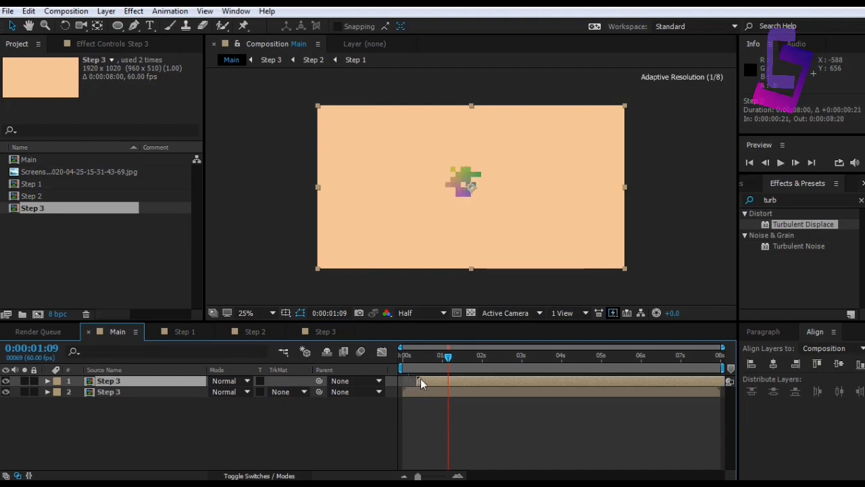
{"action": "left_click_drag", "start_coordinate": [421, 379], "coordinate": [424, 379]}
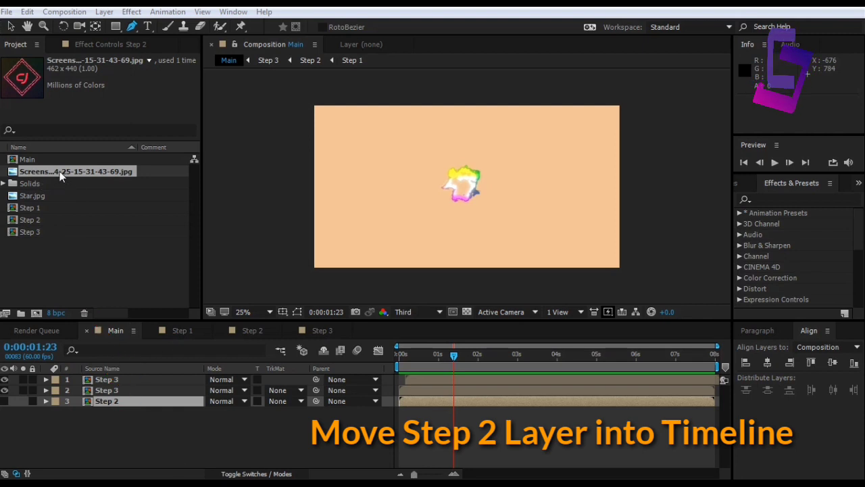
Add the logo screenshot image below the Step 2 layer, set its track matte to Alpha Matte "Step 2", and check the reveal at 0:00:02:24.
{"action": "left_click_drag", "start_coordinate": [60, 171], "coordinate": [95, 421]}
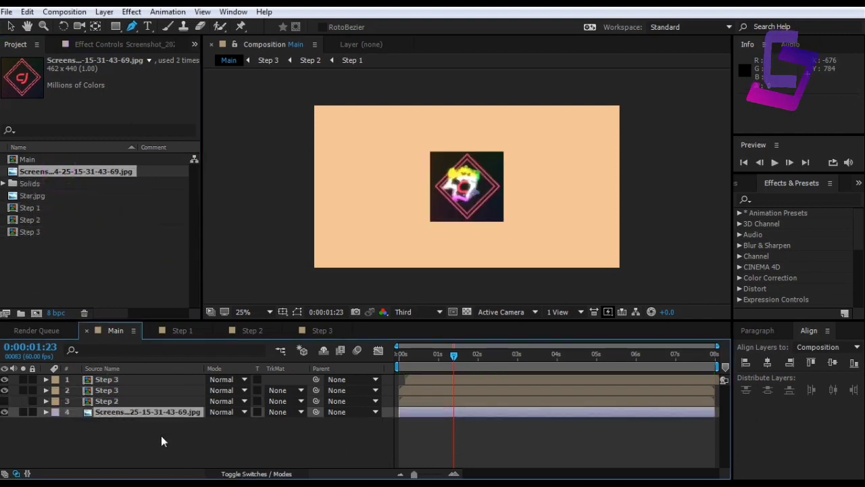
{"action": "left_click", "coordinate": [299, 414]}
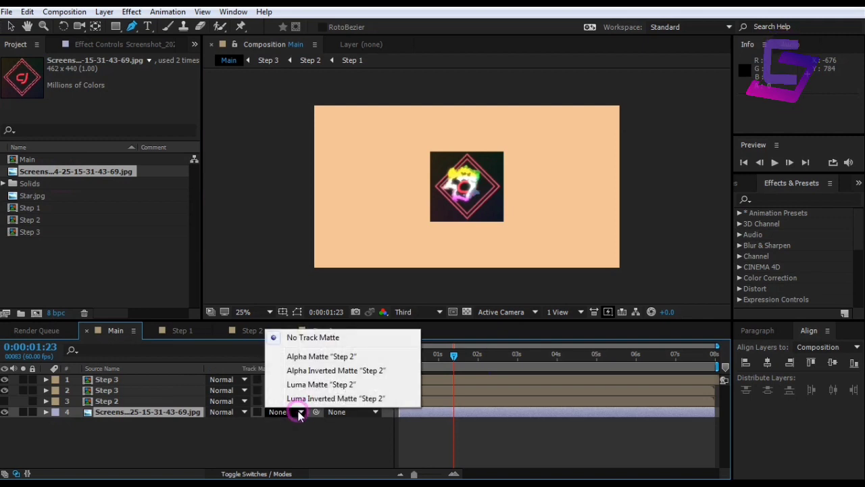
{"action": "left_click", "coordinate": [306, 356]}
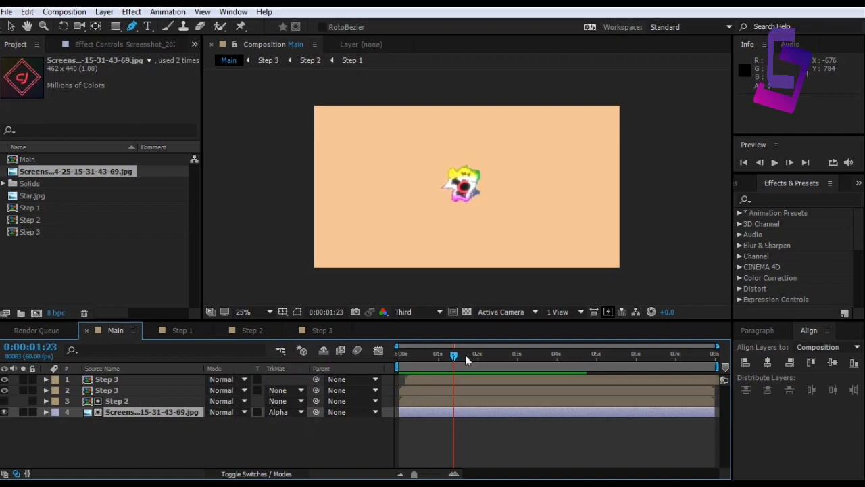
{"action": "left_click_drag", "start_coordinate": [453, 358], "coordinate": [493, 362]}
Add Star.jpg as the topmost layer of the Main composition and move the current time to 0:00:00:00.
{"action": "left_click", "coordinate": [33, 195]}
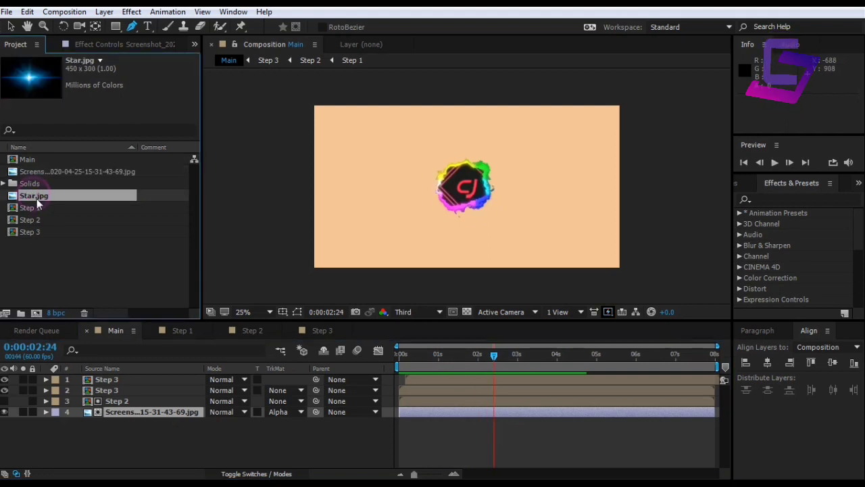
{"action": "left_click_drag", "start_coordinate": [31, 195], "coordinate": [122, 377]}
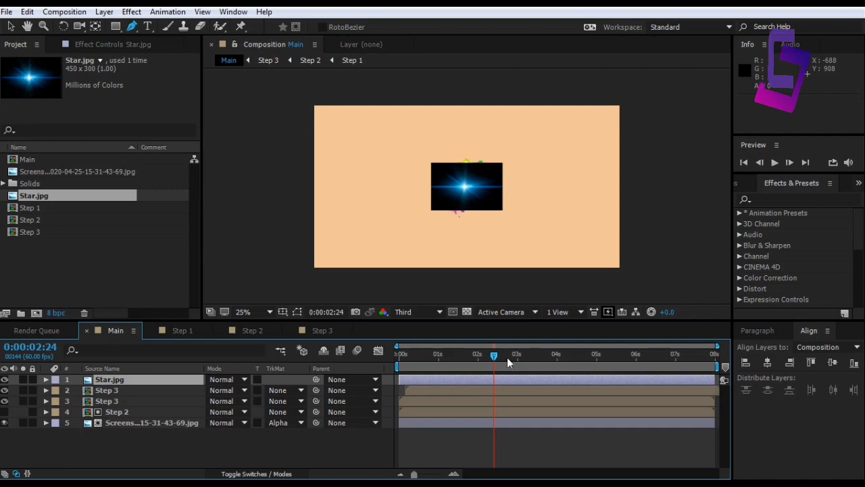
{"action": "left_click_drag", "start_coordinate": [495, 353], "coordinate": [393, 355]}
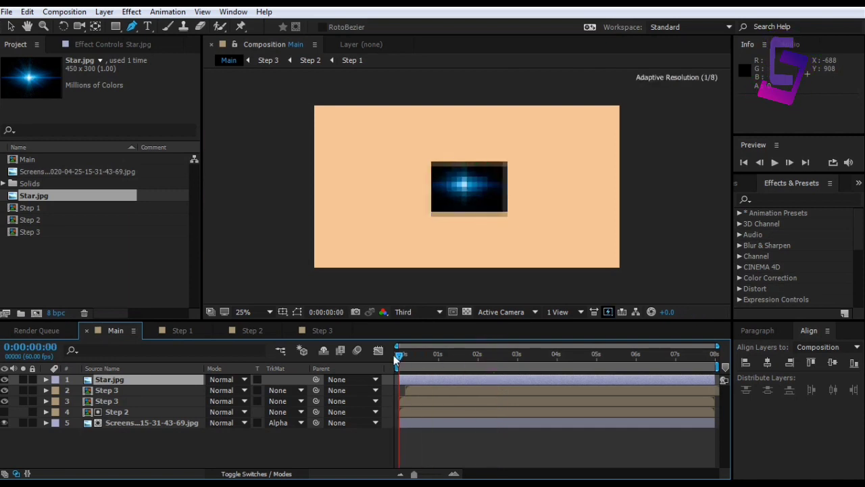
Set the Star.jpg layer's blending mode to Screen and keyframe its opacity at 0% at 0:00:00:00.
{"action": "left_click", "coordinate": [245, 380]}
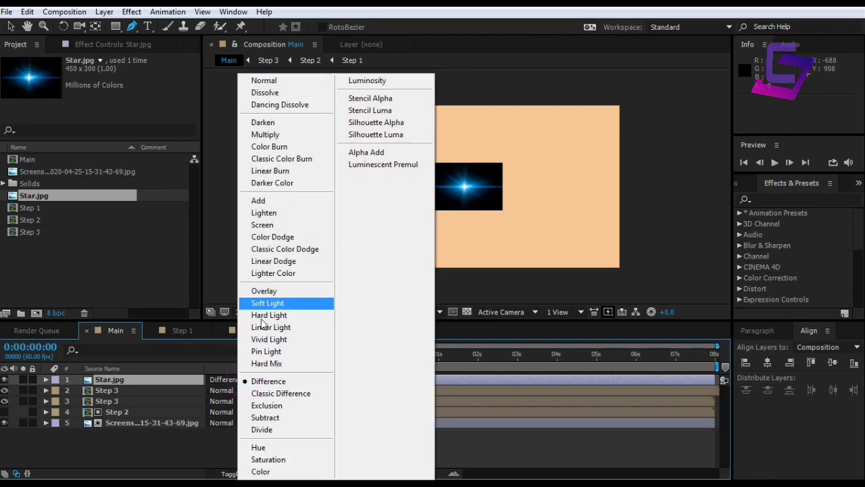
{"action": "left_click", "coordinate": [279, 227]}
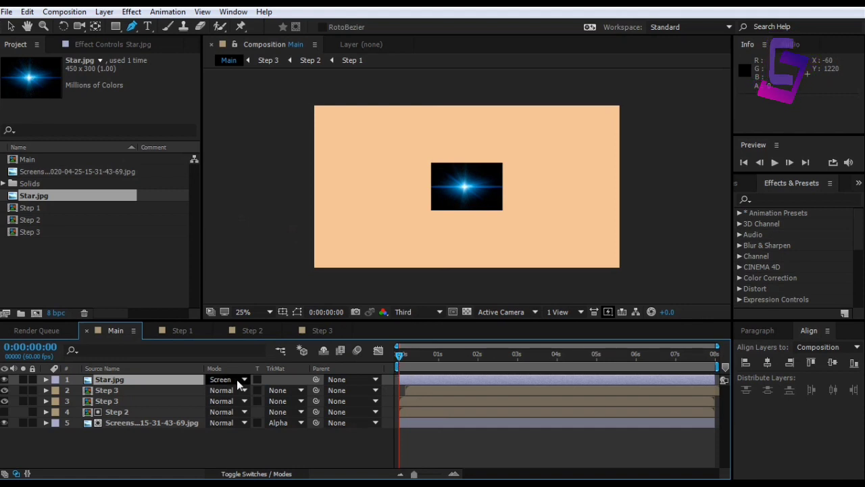
{"action": "key", "text": "t"}
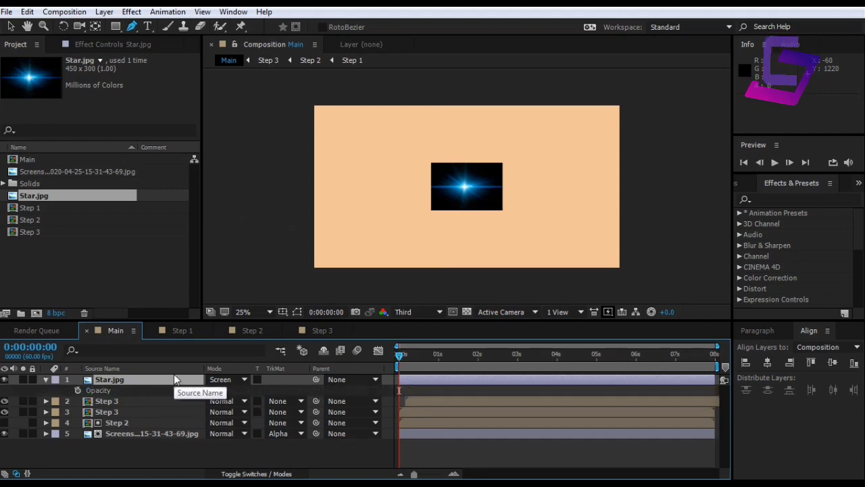
{"action": "left_click", "coordinate": [77, 390]}
{"action": "left_click", "coordinate": [216, 390]}
{"action": "type", "text": "0"}
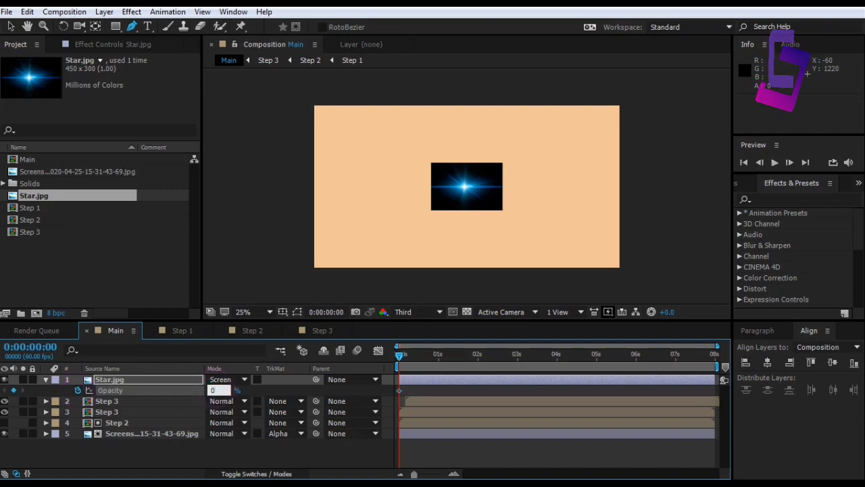
{"action": "key", "text": "Return"}
Keyframe the Star.jpg layer's opacity at 100% at 0:00:00:12.
{"action": "left_click_drag", "start_coordinate": [398, 355], "coordinate": [406, 358]}
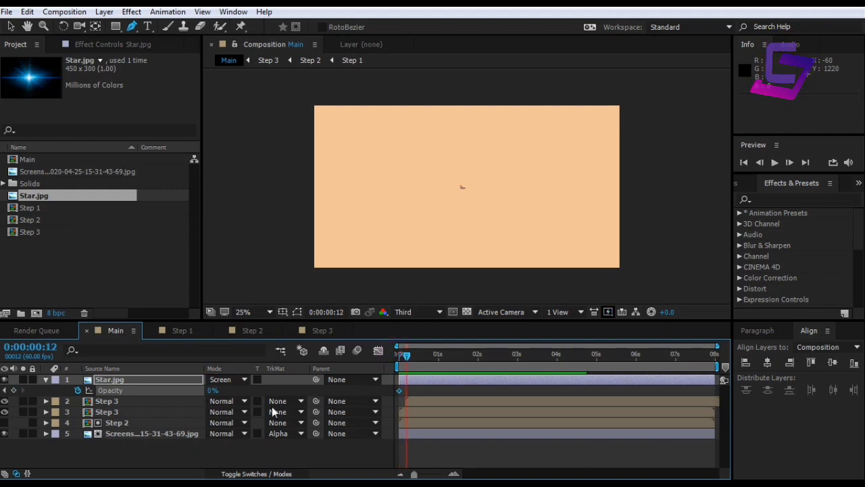
{"action": "left_click", "coordinate": [214, 390]}
{"action": "left_click", "coordinate": [213, 390]}
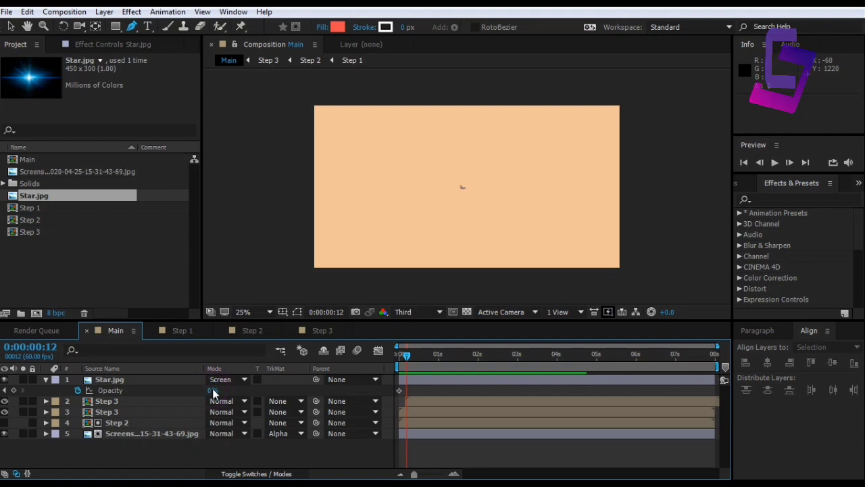
{"action": "left_click", "coordinate": [213, 389]}
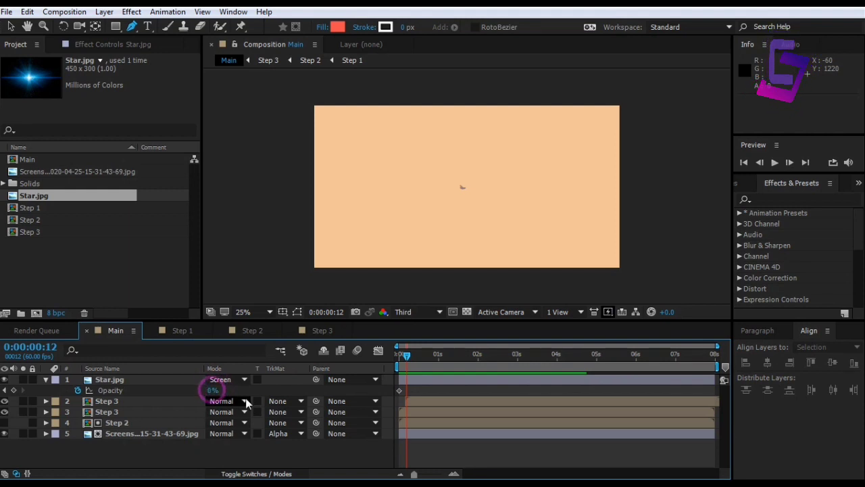
{"action": "left_click", "coordinate": [212, 390]}
{"action": "type", "text": "100"}
{"action": "key", "text": "Return"}
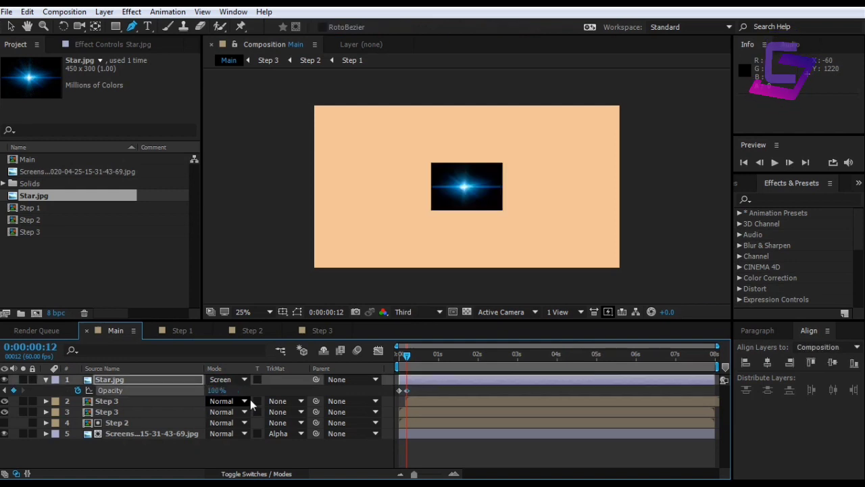
Keyframe the Star.jpg layer's opacity to hold 100% at 0:00:01:53 and fade to 0% at 0:00:02:13.
{"action": "left_click_drag", "start_coordinate": [406, 359], "coordinate": [473, 359]}
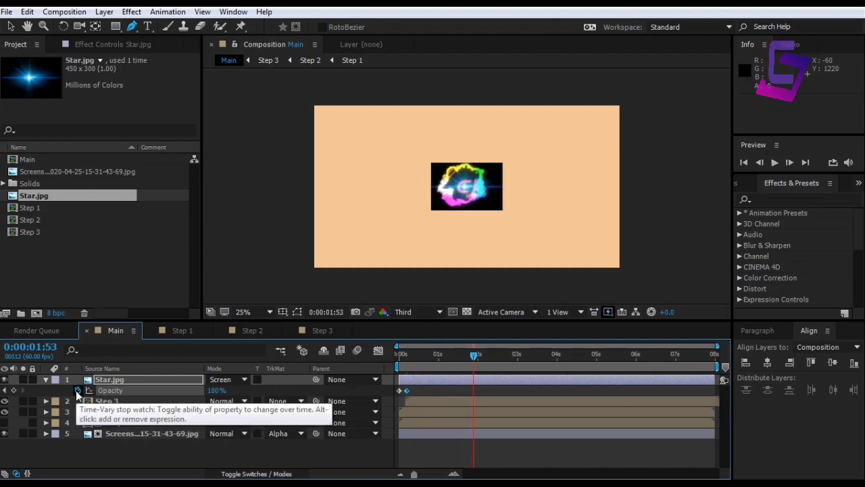
{"action": "left_click", "coordinate": [13, 390]}
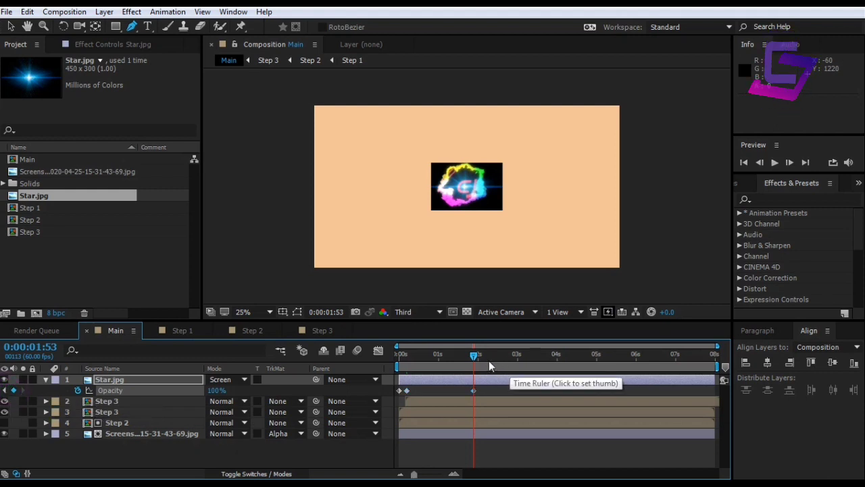
{"action": "left_click_drag", "start_coordinate": [474, 354], "coordinate": [488, 358]}
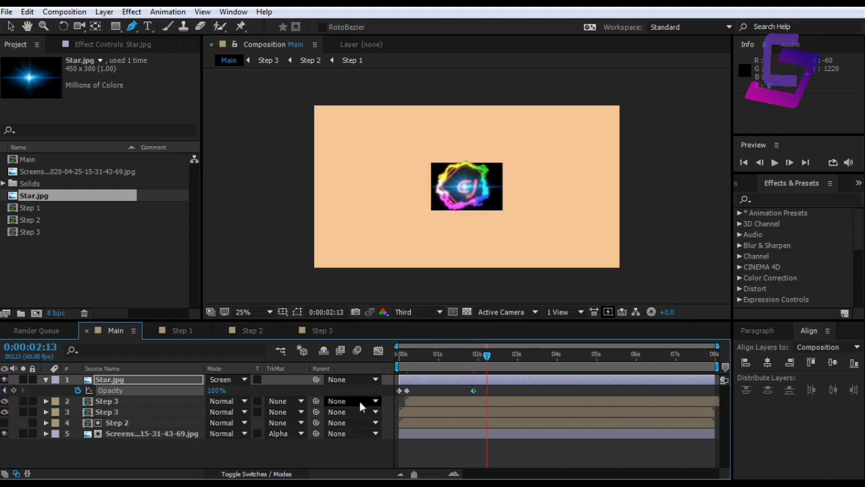
{"action": "left_click", "coordinate": [217, 391]}
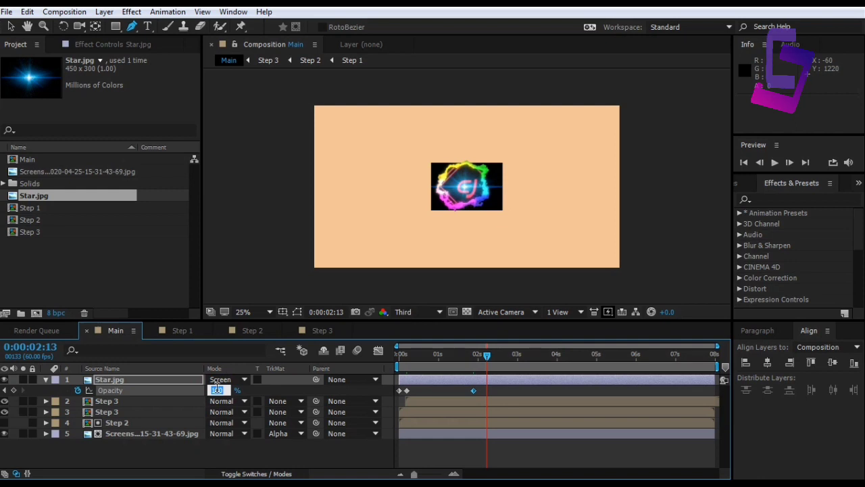
{"action": "key", "text": "Return"}
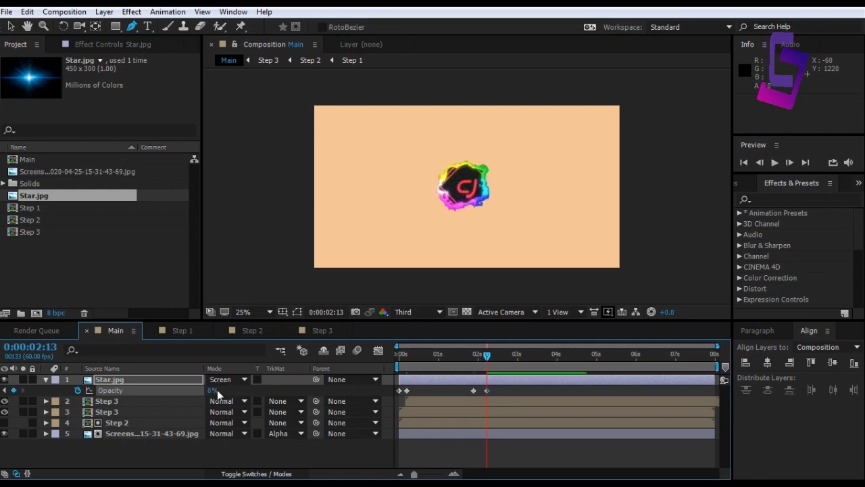
Preview the star's fade and move its second opacity keyframe to 0:00:00:13.
{"action": "key", "text": "space"}
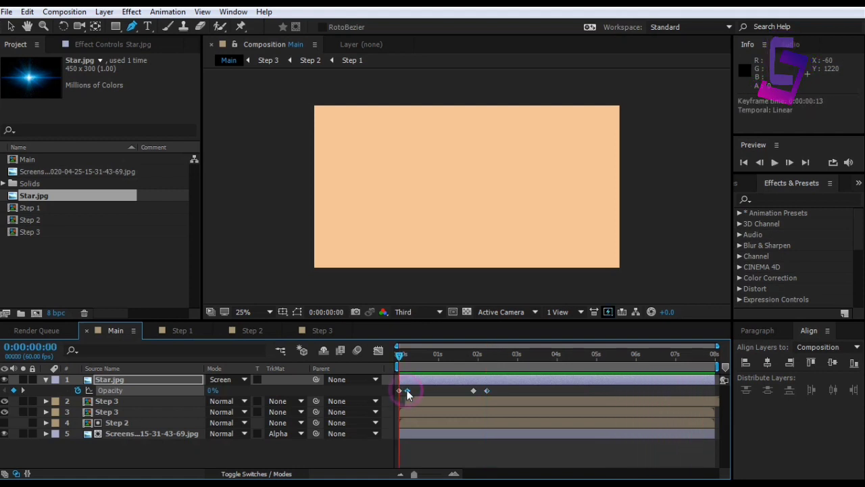
{"action": "left_click_drag", "start_coordinate": [407, 389], "coordinate": [407, 390]}
{"action": "left_click_drag", "start_coordinate": [399, 354], "coordinate": [422, 361]}
Keyframe the Star.jpg layer's rotation at 36° at 0:00:00:00 and place a 0° rotation keyframe at 0:00:00:01.
{"action": "left_click", "coordinate": [136, 379]}
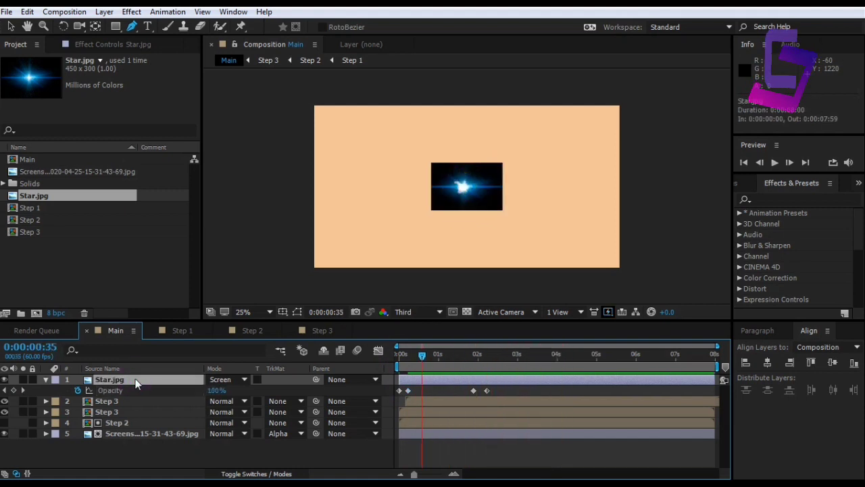
{"action": "key", "text": "r"}
{"action": "left_click_drag", "start_coordinate": [420, 356], "coordinate": [398, 356]}
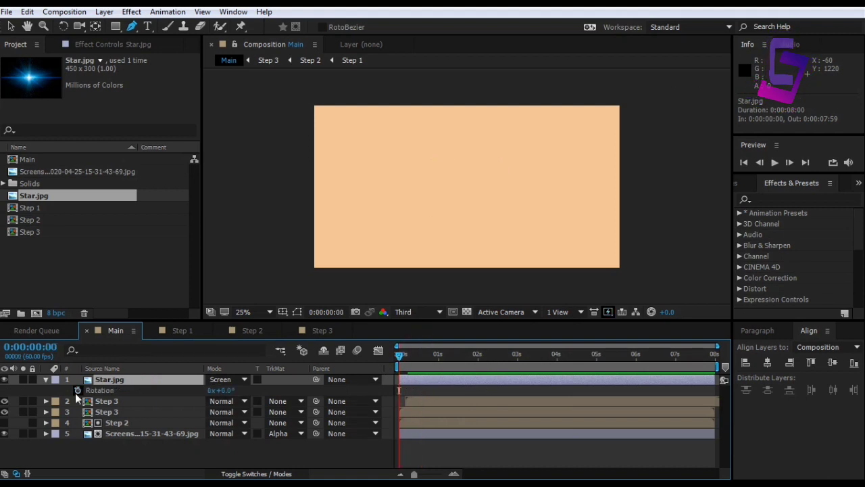
{"action": "left_click", "coordinate": [78, 391]}
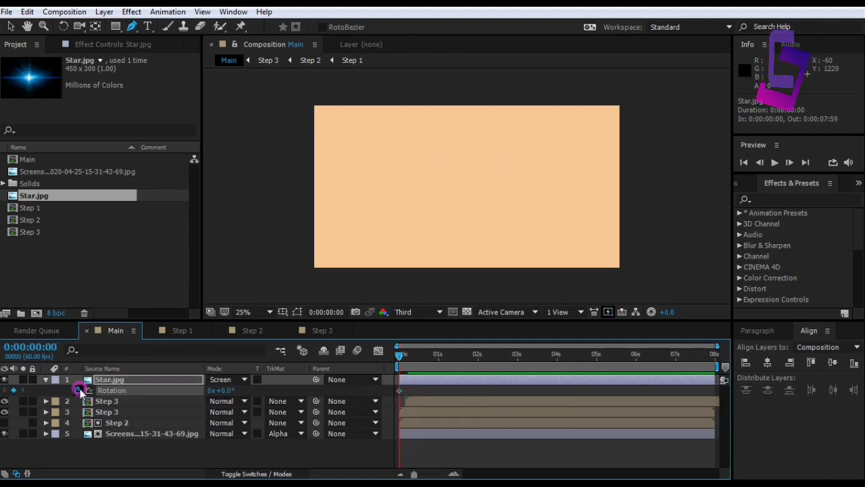
{"action": "left_click", "coordinate": [399, 390]}
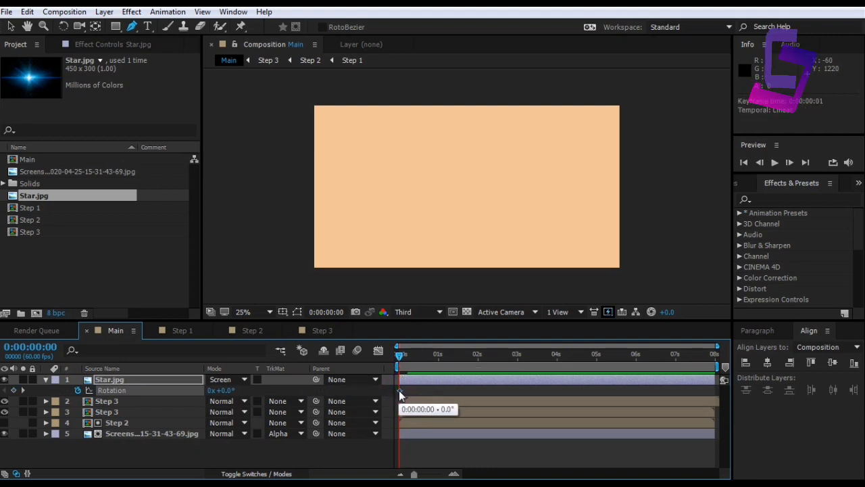
{"action": "left_click_drag", "start_coordinate": [229, 392], "coordinate": [253, 392]}
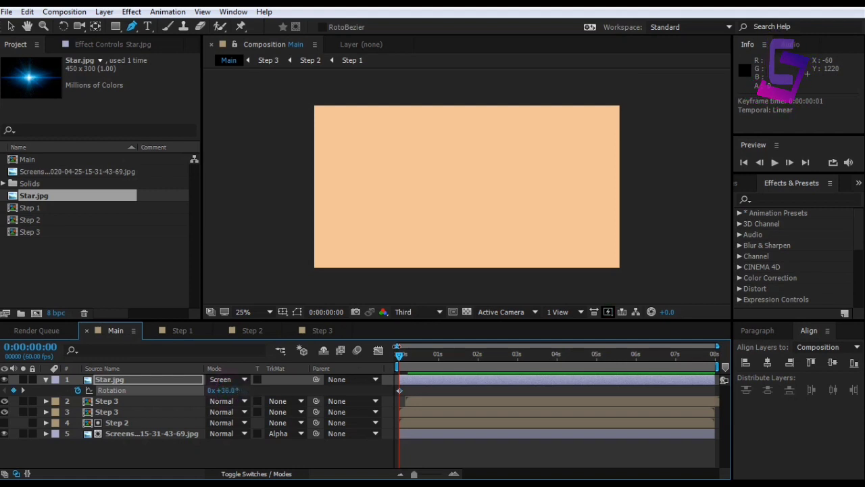
Keyframe the Star.jpg layer's rotation at 126° at 0:00:01:36 and preview the spin from the start.
{"action": "left_click_drag", "start_coordinate": [401, 355], "coordinate": [463, 356]}
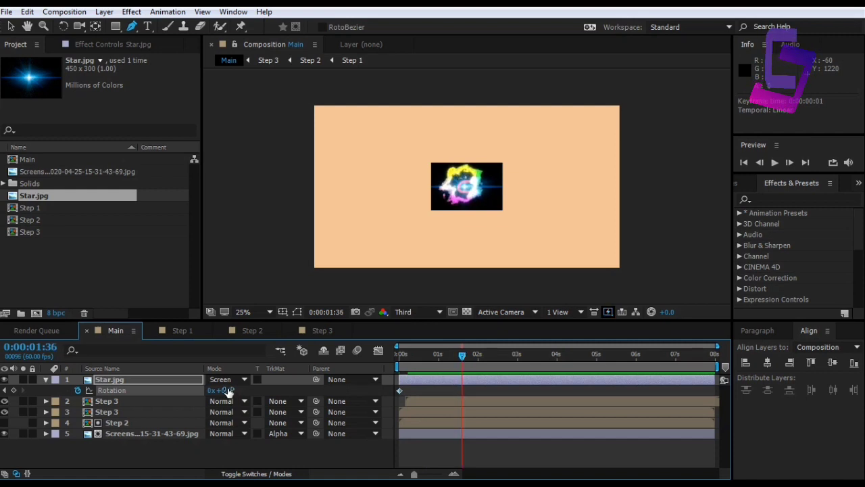
{"action": "left_click_drag", "start_coordinate": [229, 394], "coordinate": [308, 387]}
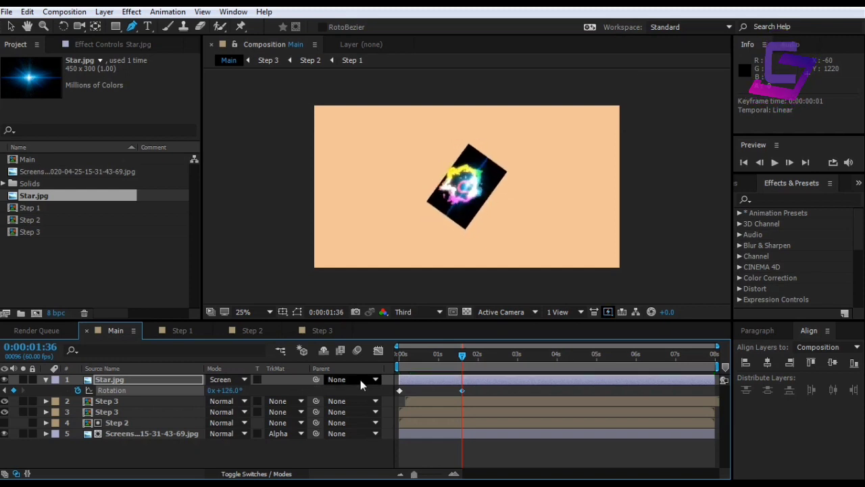
{"action": "left_click_drag", "start_coordinate": [462, 359], "coordinate": [390, 364]}
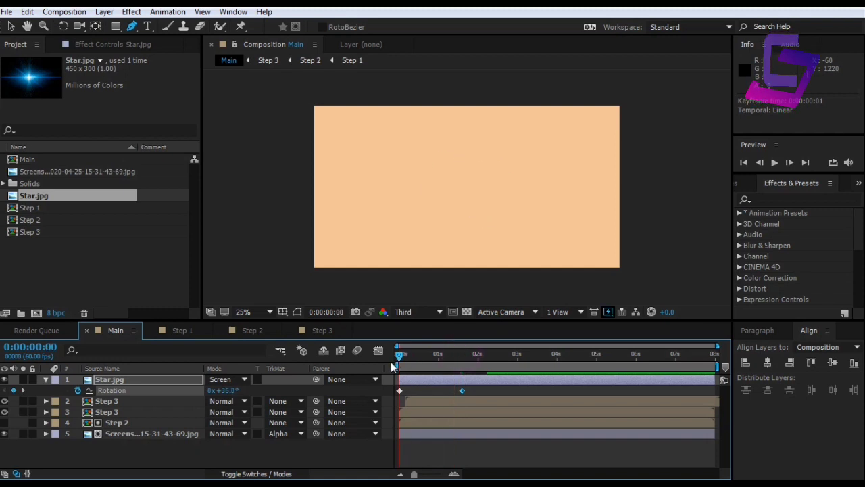
{"action": "key", "text": "space"}
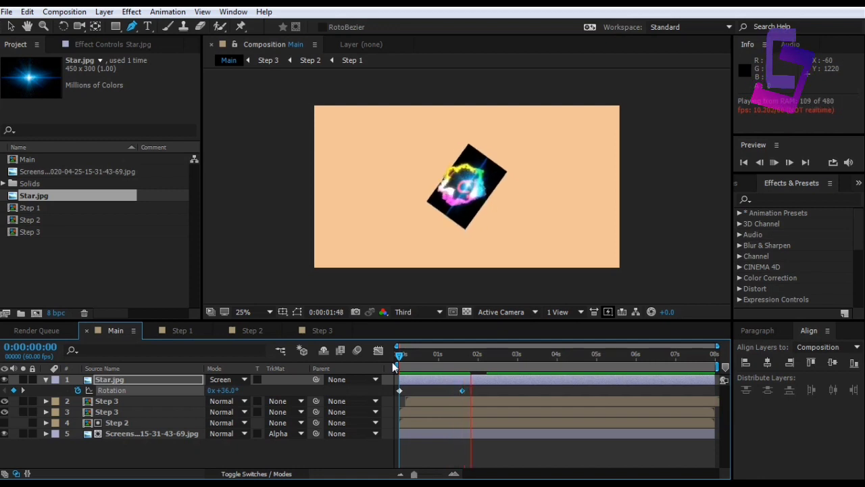
Move the star's last rotation keyframe to about 0:00:02:00 and preview from 0:00:00:00.
{"action": "left_click_drag", "start_coordinate": [463, 390], "coordinate": [476, 391]}
{"action": "mouse_move", "coordinate": [402, 358]}
{"action": "left_mouse_down"}
{"action": "mouse_move", "coordinate": [455, 358]}
{"action": "mouse_move", "coordinate": [399, 357]}
{"action": "left_mouse_up"}
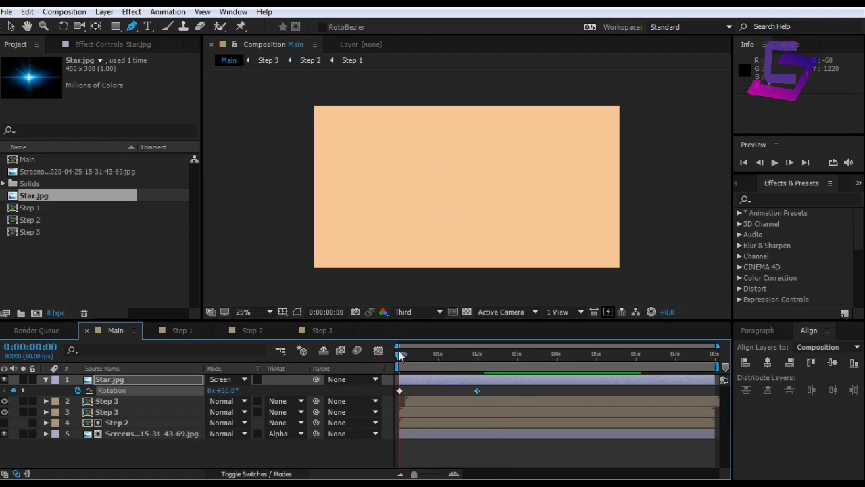
{"action": "key", "text": "space"}
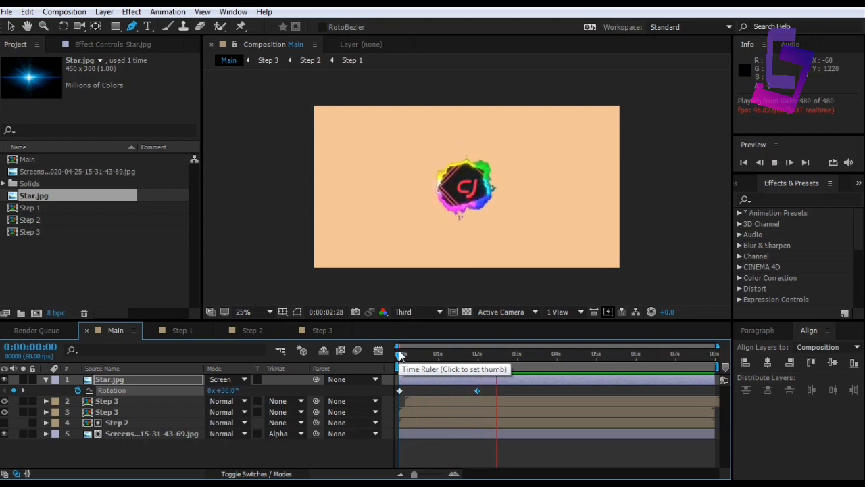
Move the star's 0° rotation keyframe to about 0:00:00:06 and replay the preview.
{"action": "left_click", "coordinate": [400, 390]}
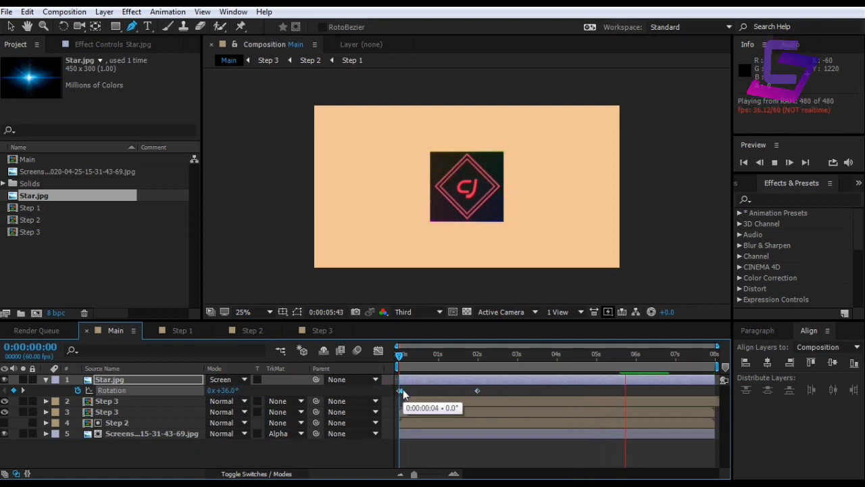
{"action": "left_click_drag", "start_coordinate": [402, 394], "coordinate": [404, 399]}
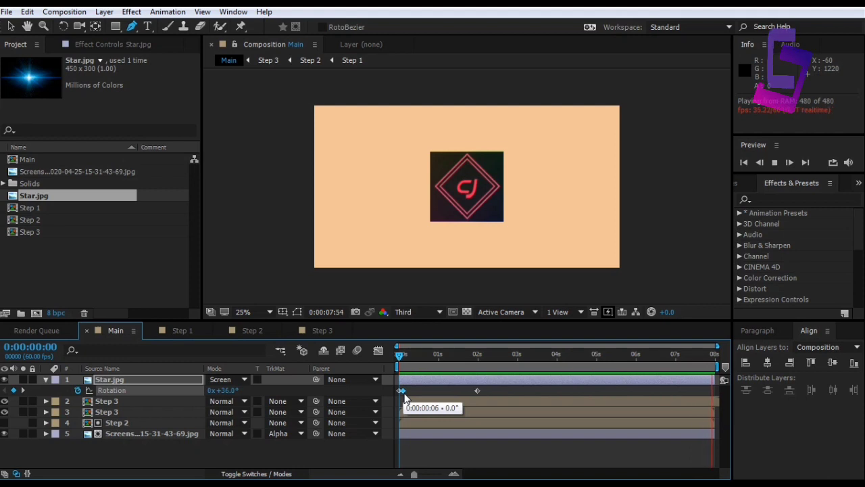
{"action": "key", "text": "space"}
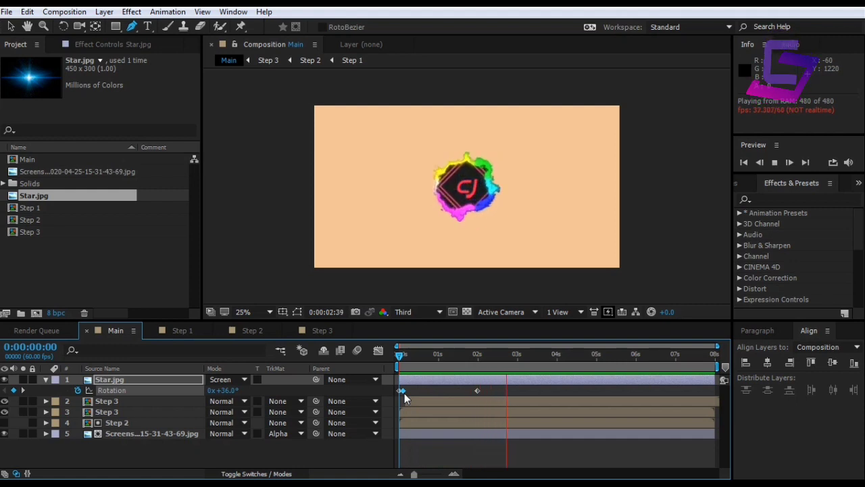
Create a new black 1920 x 1020 px solid named BG in the Main composition.
{"action": "left_click", "coordinate": [90, 448]}
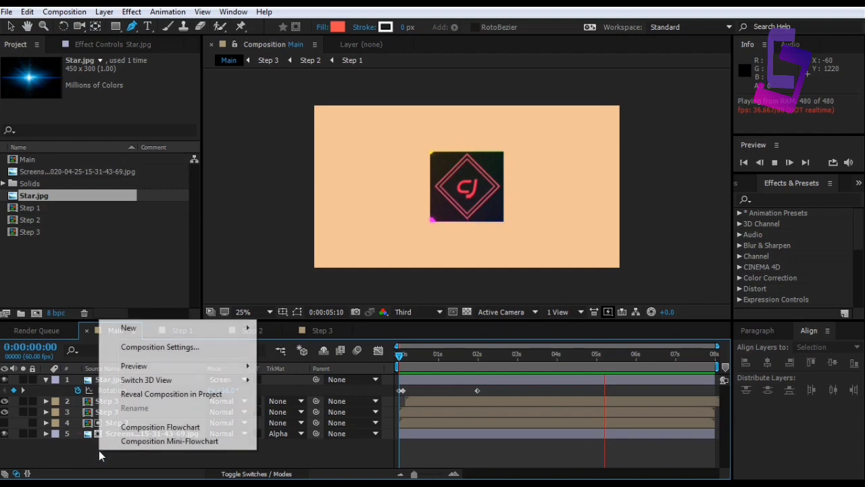
{"action": "right_click", "coordinate": [99, 451]}
{"action": "mouse_move", "coordinate": [139, 329]}
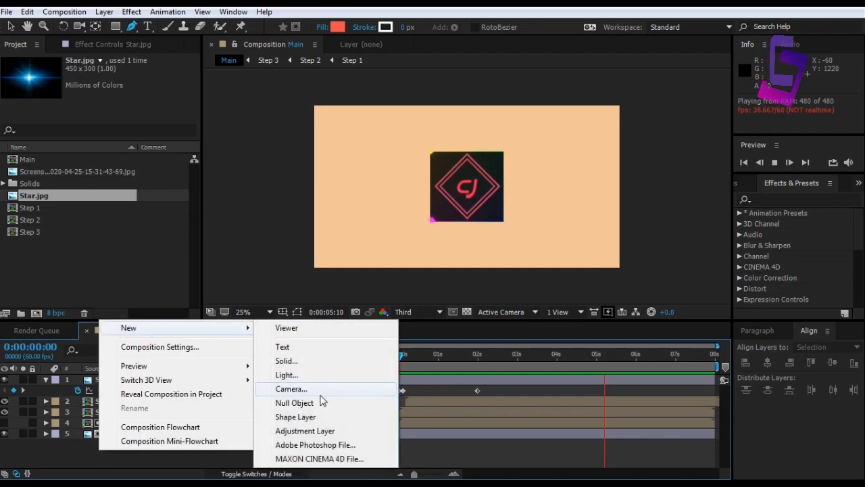
{"action": "left_click", "coordinate": [284, 361]}
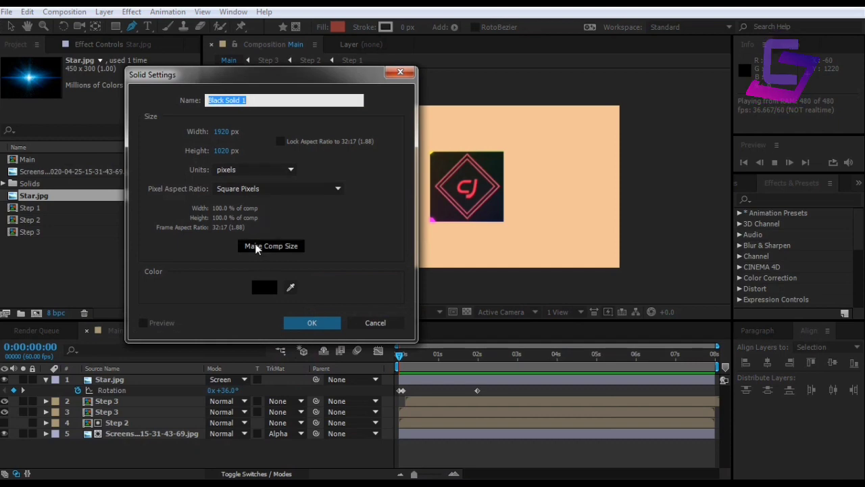
{"action": "type", "text": "BG"}
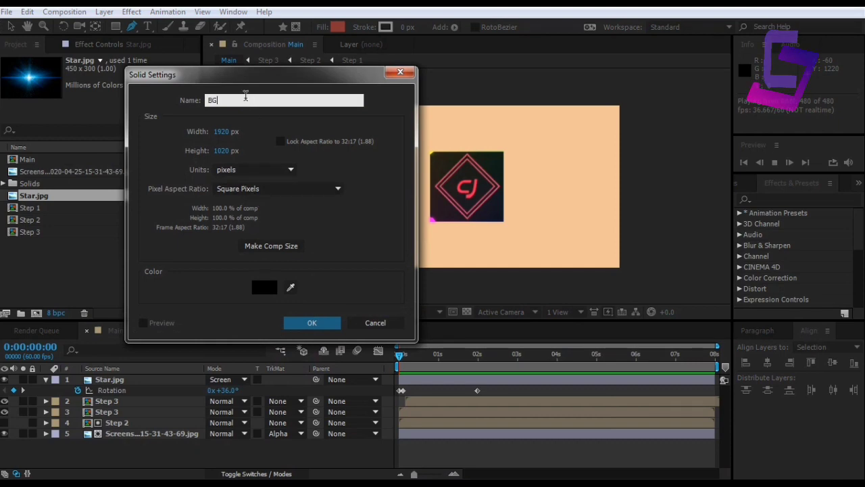
{"action": "left_click", "coordinate": [309, 322]}
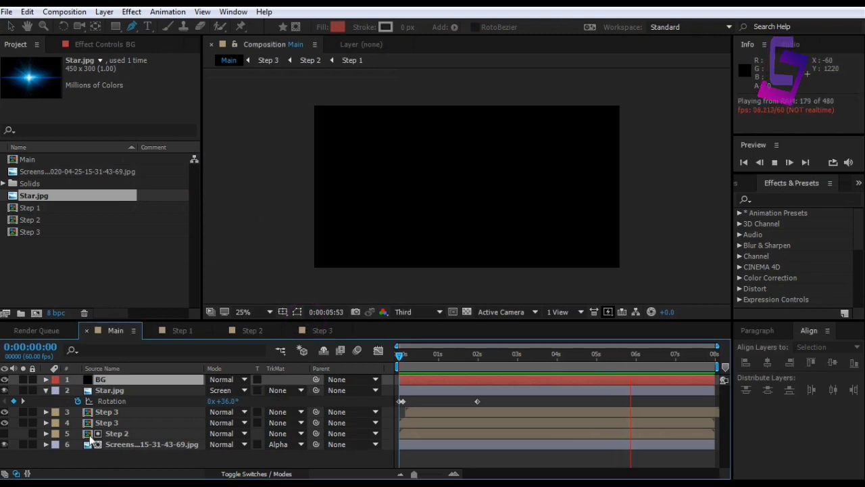
Move the BG solid beneath all other layers and return the current time to 0:00:00:00.
{"action": "left_click_drag", "start_coordinate": [105, 383], "coordinate": [102, 454]}
{"action": "key", "text": "space"}
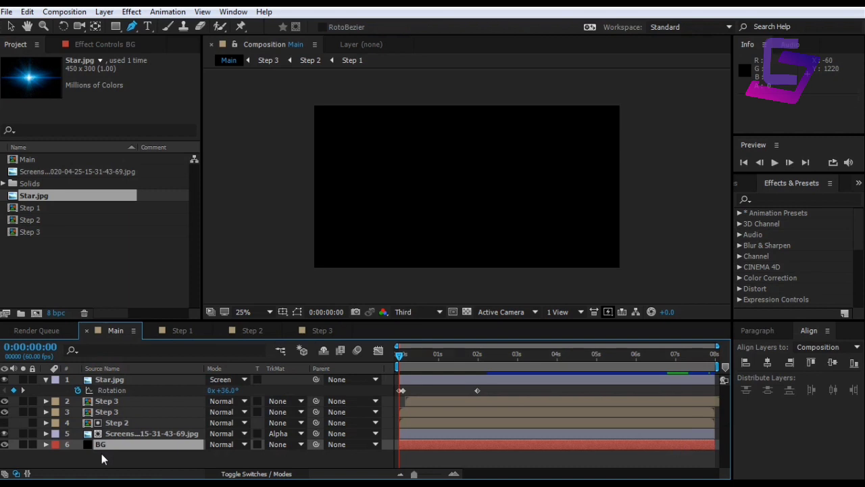
{"action": "mouse_move", "coordinate": [400, 360]}
{"action": "left_mouse_down"}
{"action": "mouse_move", "coordinate": [406, 355]}
{"action": "mouse_move", "coordinate": [398, 356]}
{"action": "left_mouse_up"}
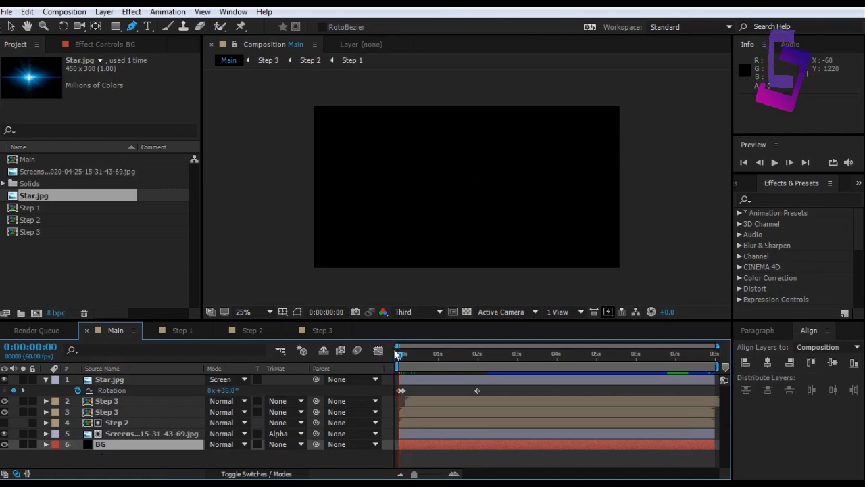
Preview the Main composition, move the star's final 0% opacity keyframe to 0:00:01:53, and replay the preview.
{"action": "key", "text": "space"}
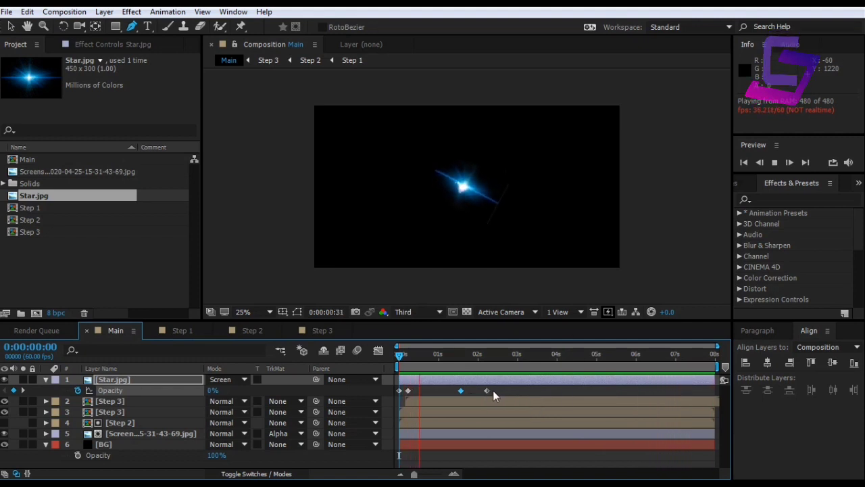
{"action": "left_click", "coordinate": [487, 388]}
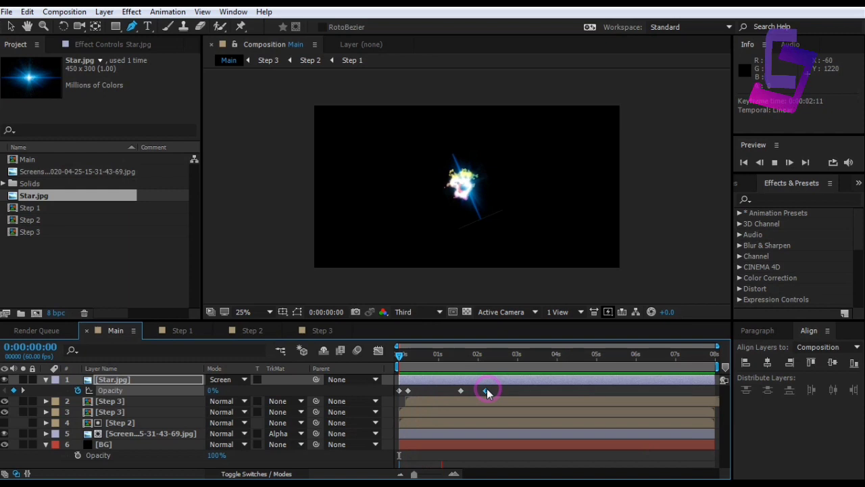
{"action": "left_click_drag", "start_coordinate": [487, 388], "coordinate": [475, 394]}
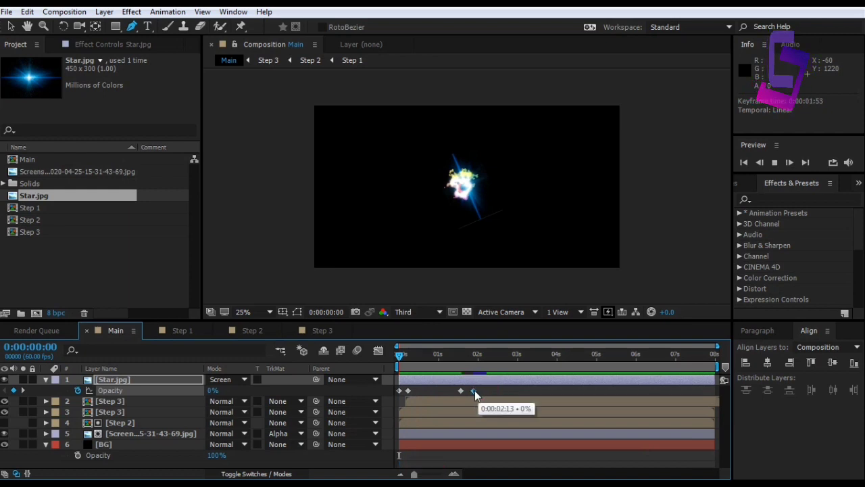
{"action": "key", "text": "space"}
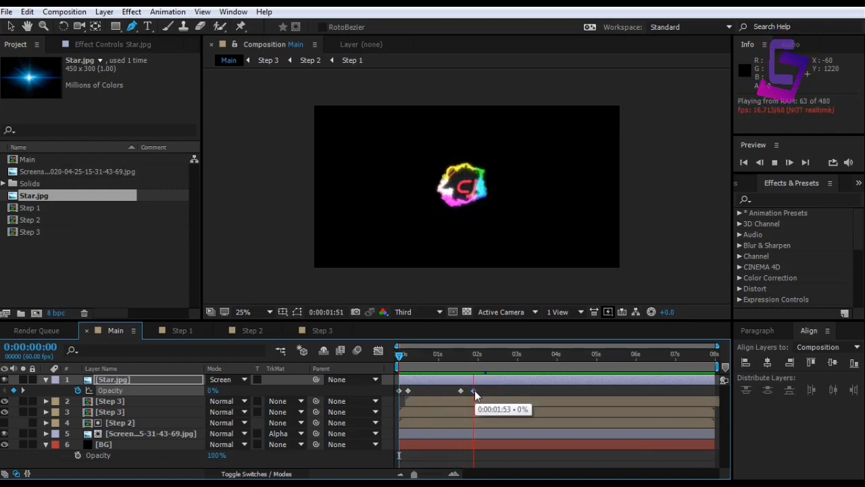
Move the star's last two opacity keyframes earlier, to about 1.5 s and 1.75 s, and replay the preview from the start.
{"action": "left_click", "coordinate": [460, 392]}
{"action": "left_click_drag", "start_coordinate": [473, 391], "coordinate": [469, 394]}
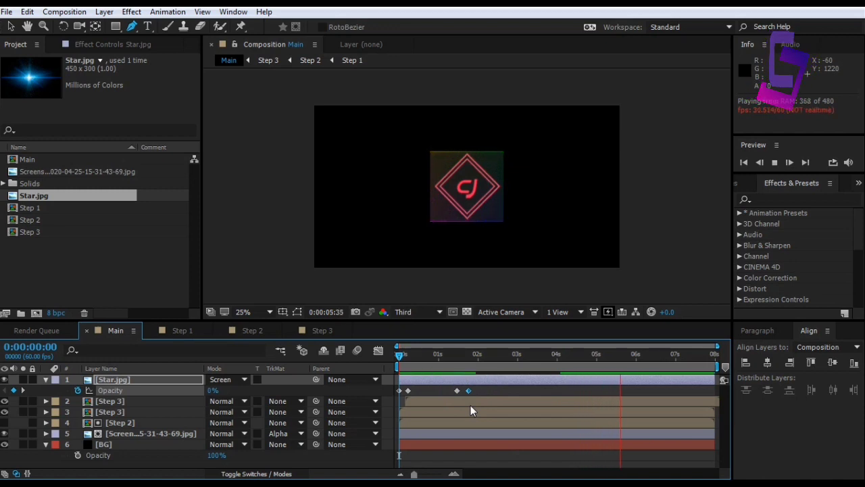
{"action": "key", "text": "space"}
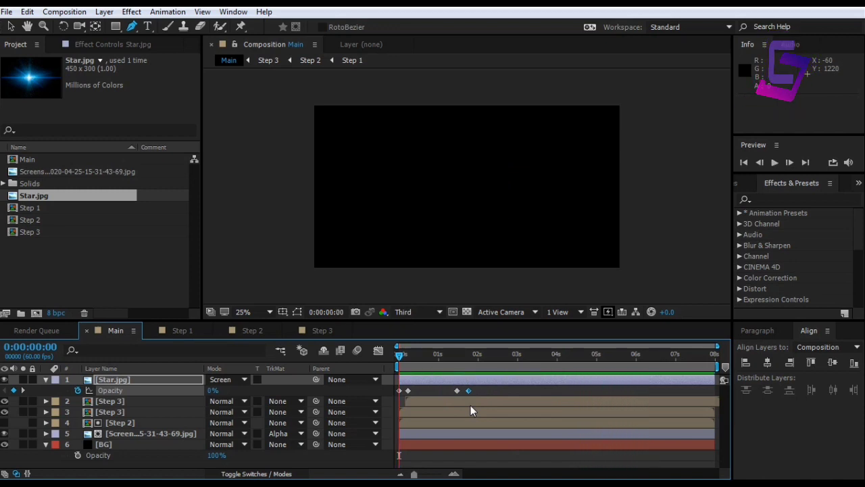
{"action": "key", "text": "space"}
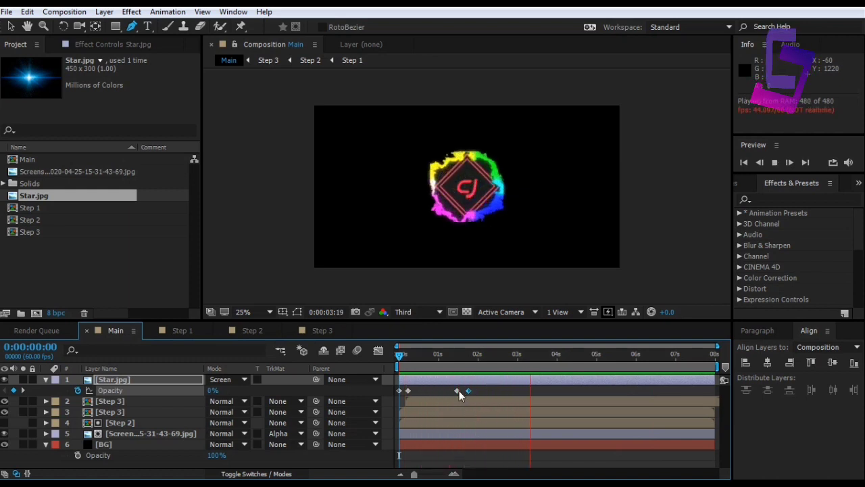
Shift the star's last two opacity keyframes to about 1.35 s and 1.6 s and preview the animation from 0:00:00:00.
{"action": "left_click_drag", "start_coordinate": [456, 390], "coordinate": [461, 391]}
{"action": "key", "text": "space"}
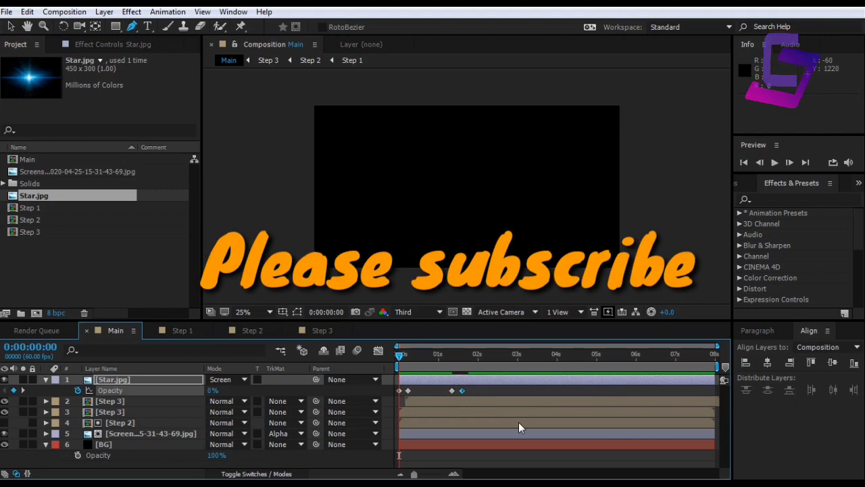
{"action": "key", "text": "space"}
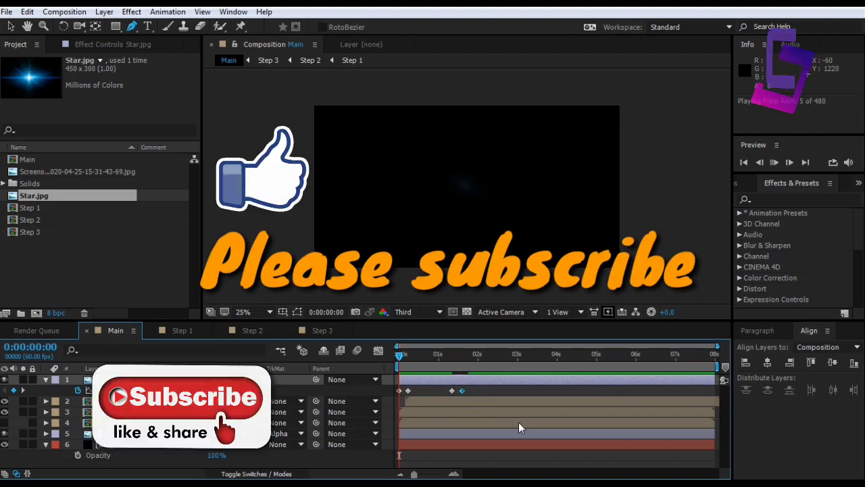